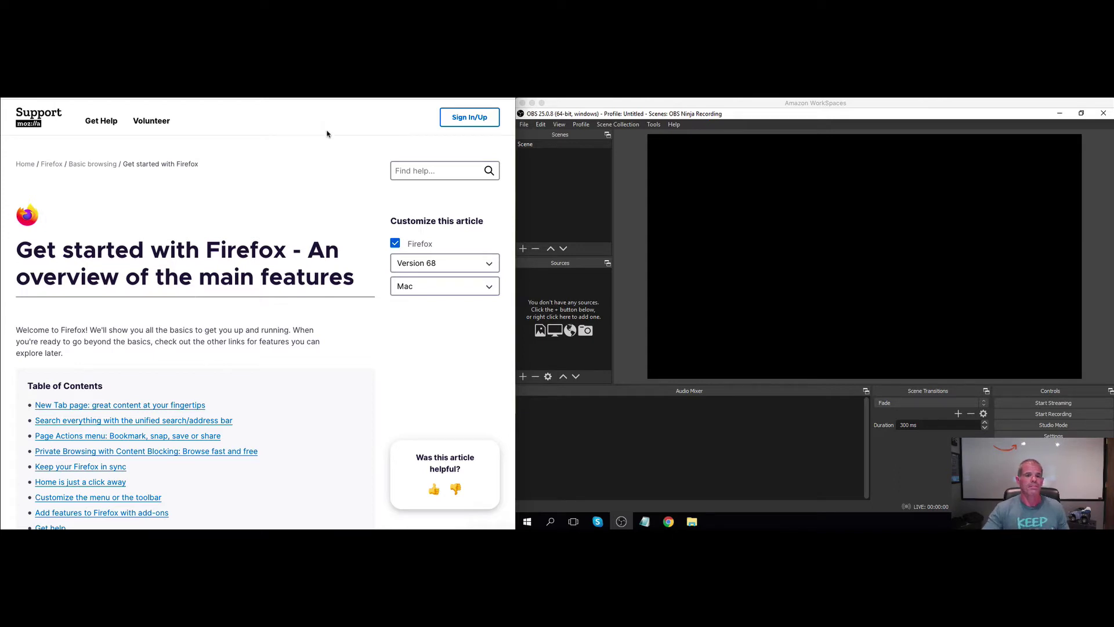
Start an OBS.Ninja group chat room named TestRecording and enter a room password
click(56, 527)
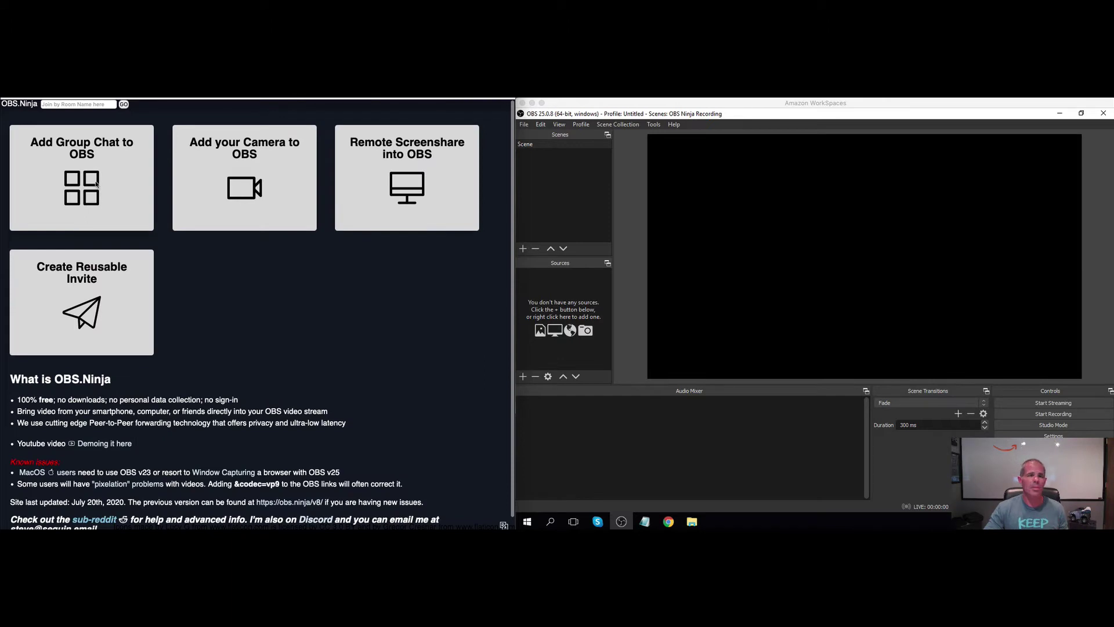
click(128, 184)
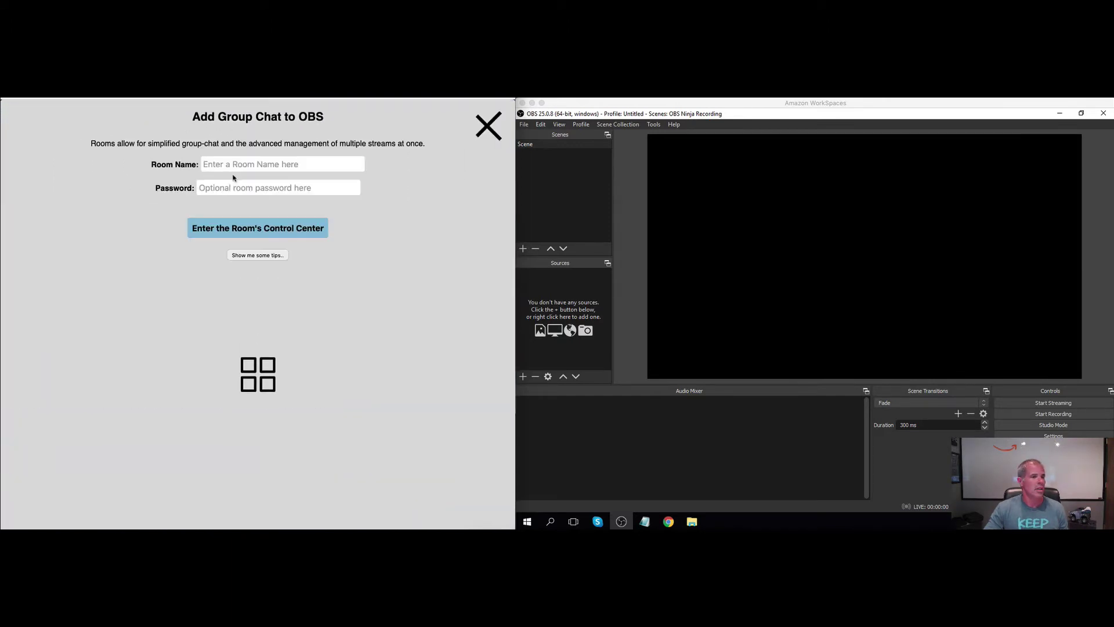
click(235, 166)
text(T)
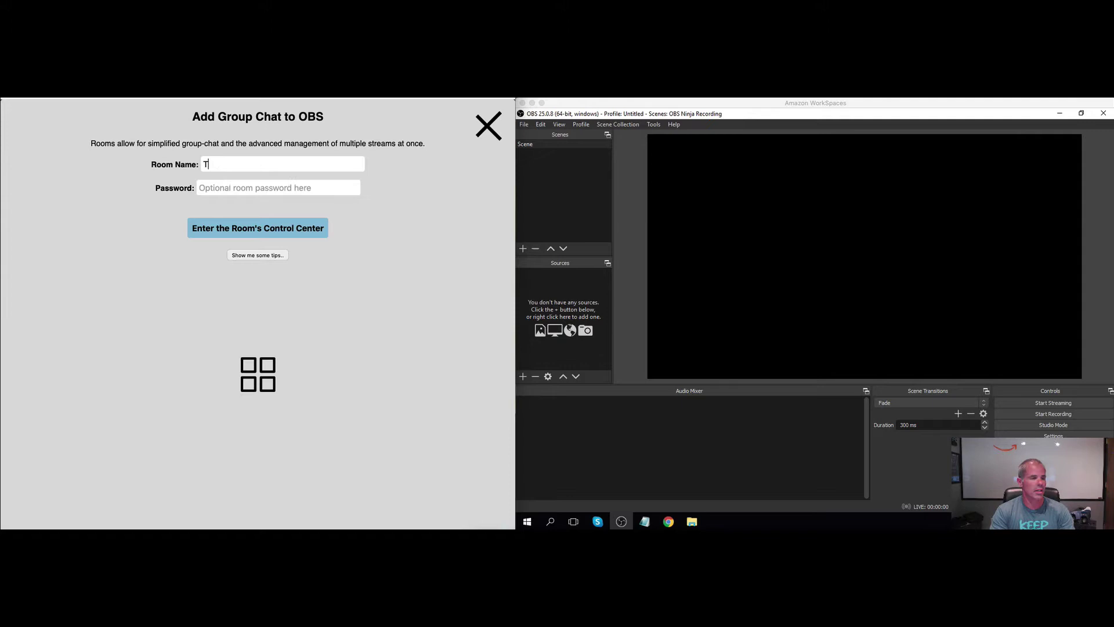
text(estRecording)
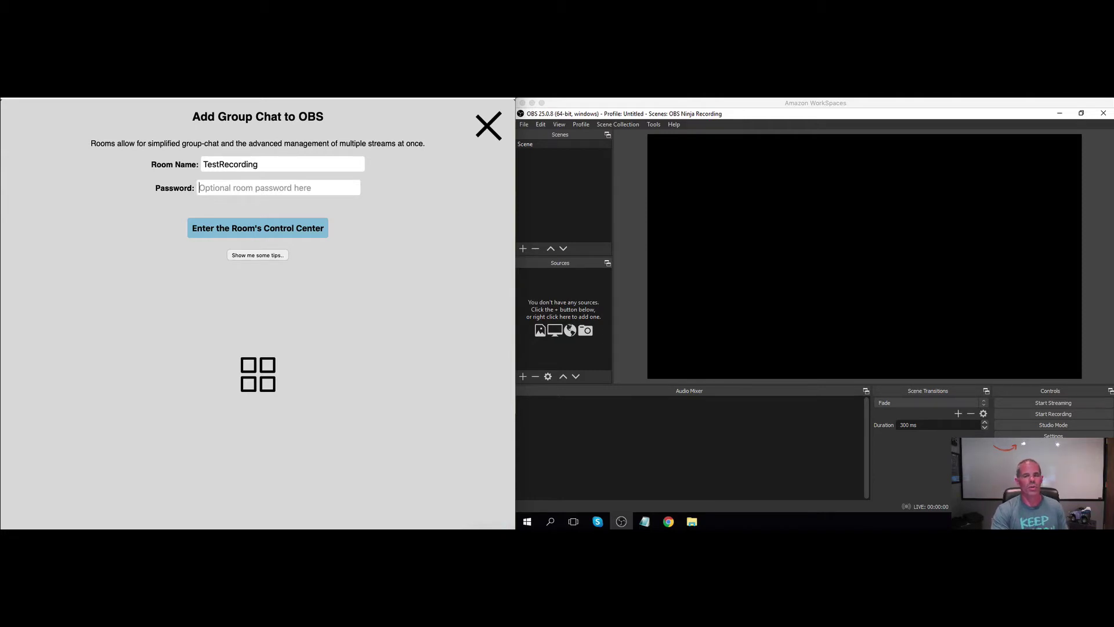
text(Pssw)
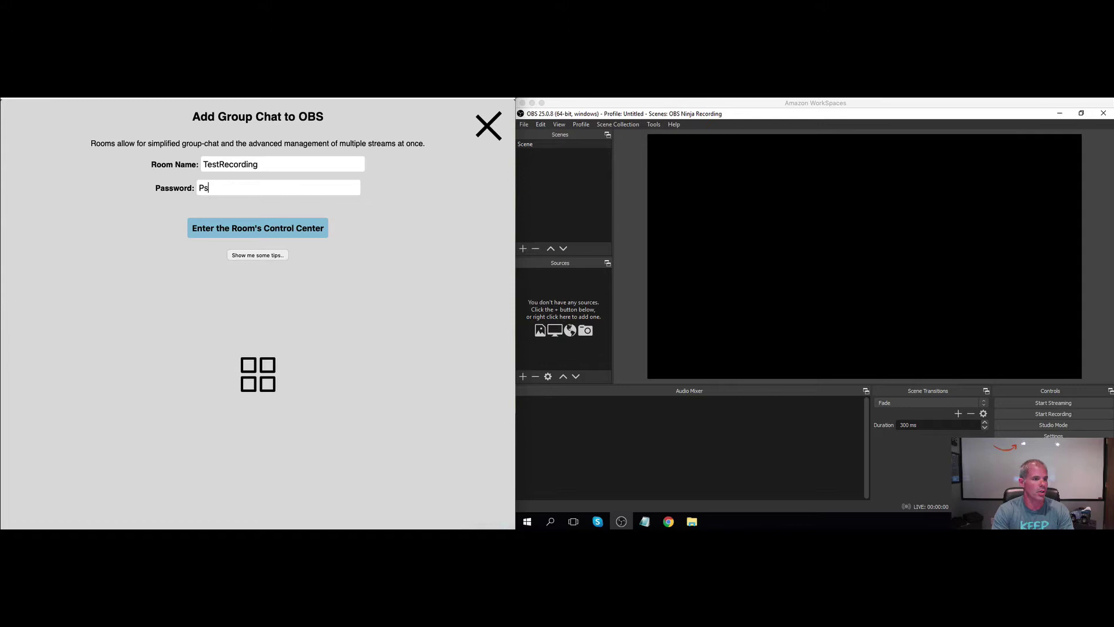
key(BackSpace)
key(BackSpace)
key(BackSpace)
text(assword1234)
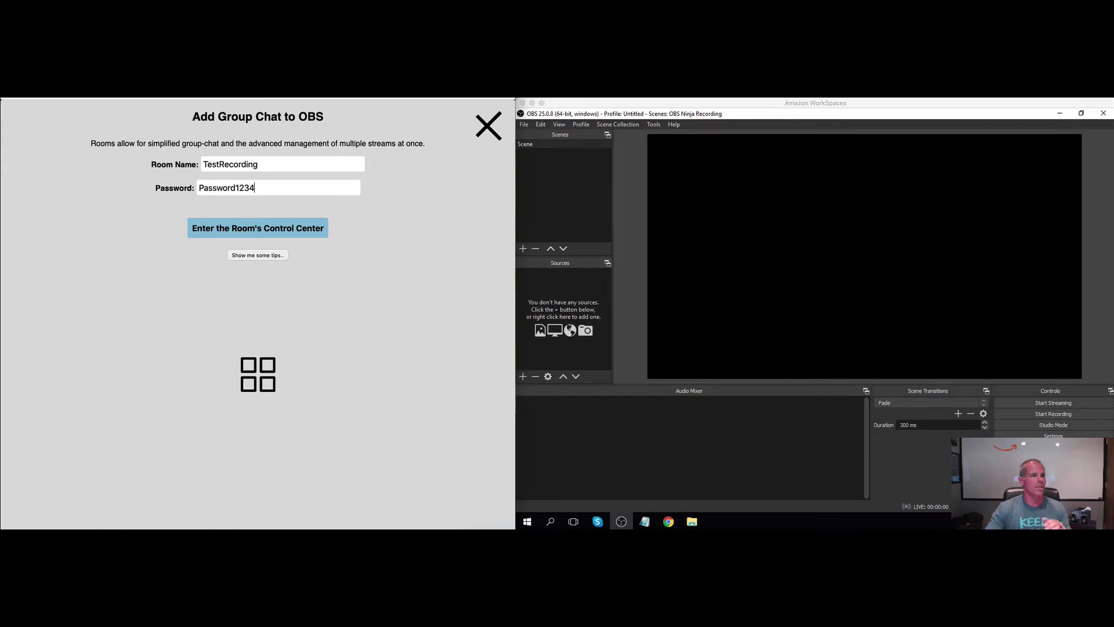
Create the room, copy its guest invite link from the control center, and open a new tab
click(238, 228)
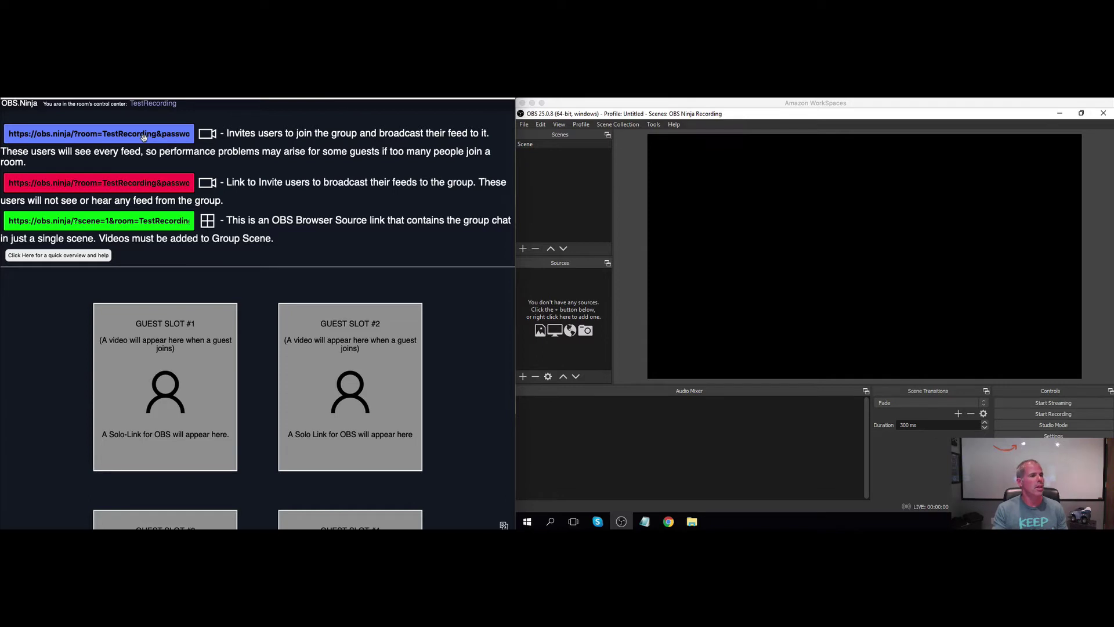
click(143, 136)
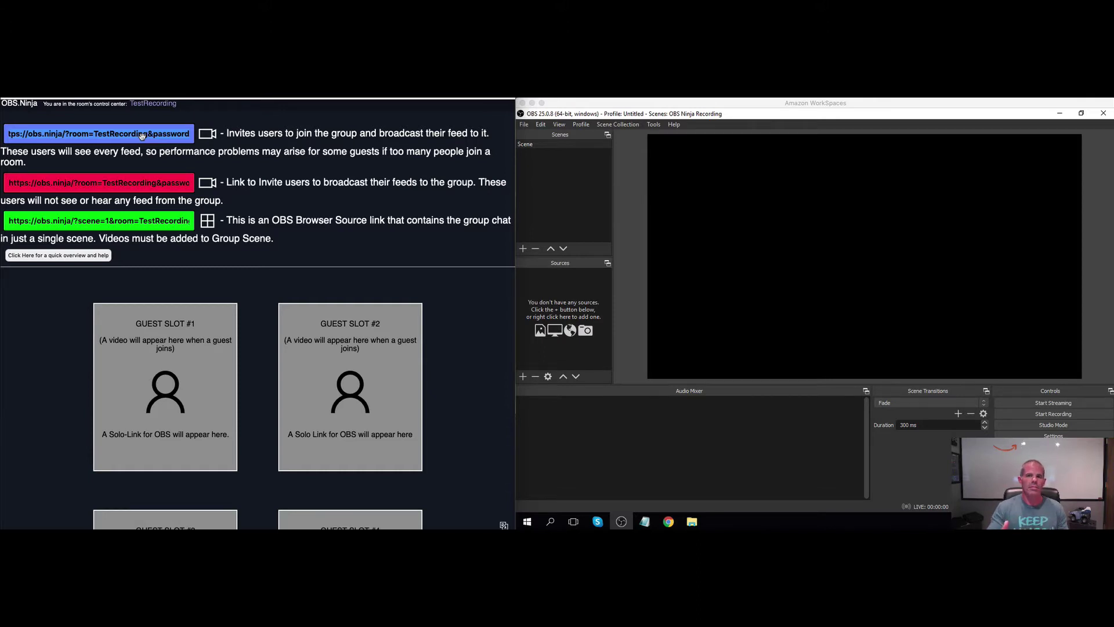
key(ctrl+t)
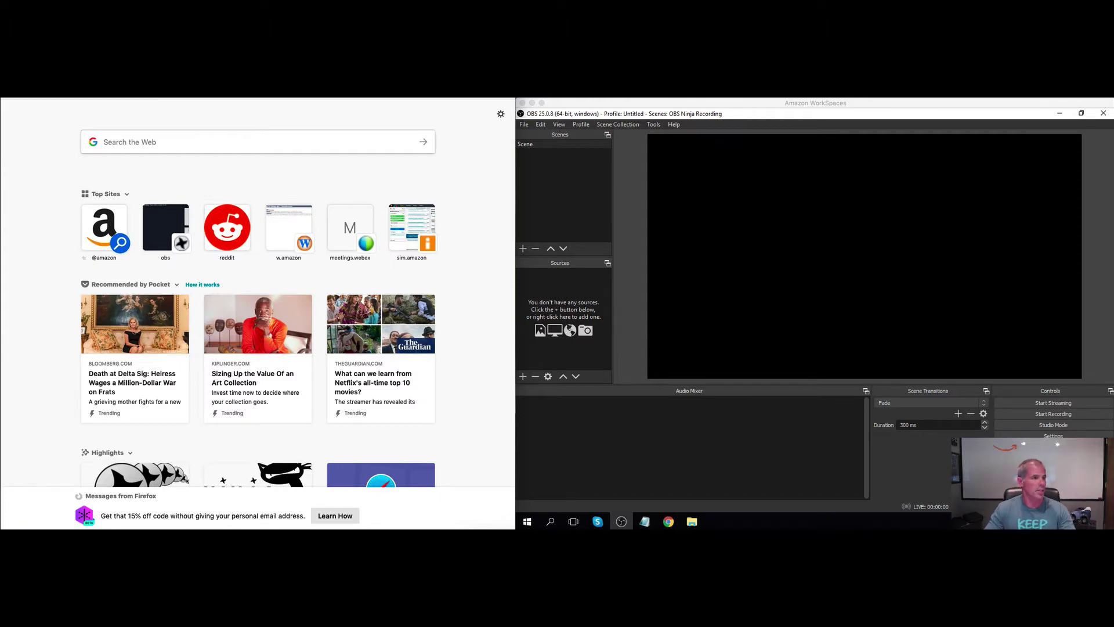
Load the copied invite link and enter the room password to reach the join options
key(ctrl+v)
key(Return)
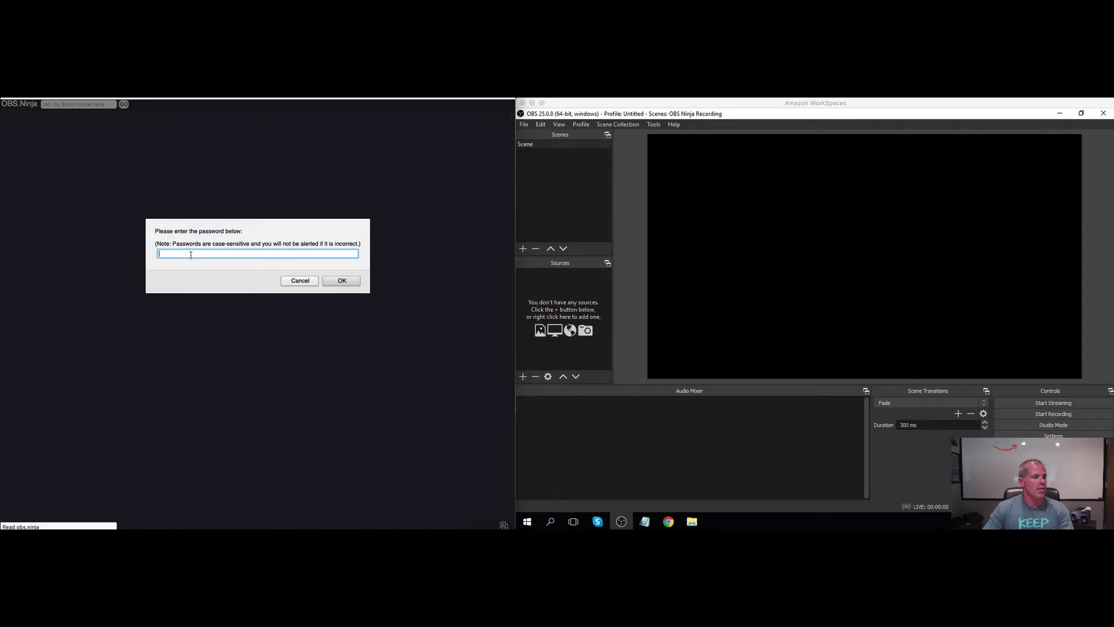
text(Passwrod123)
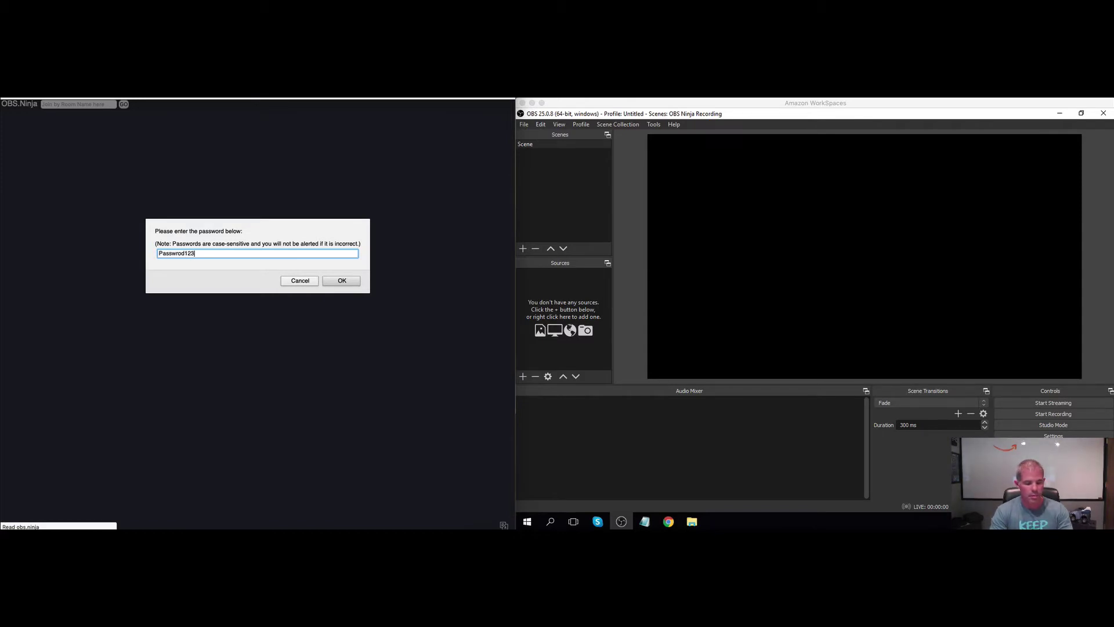
key(Return)
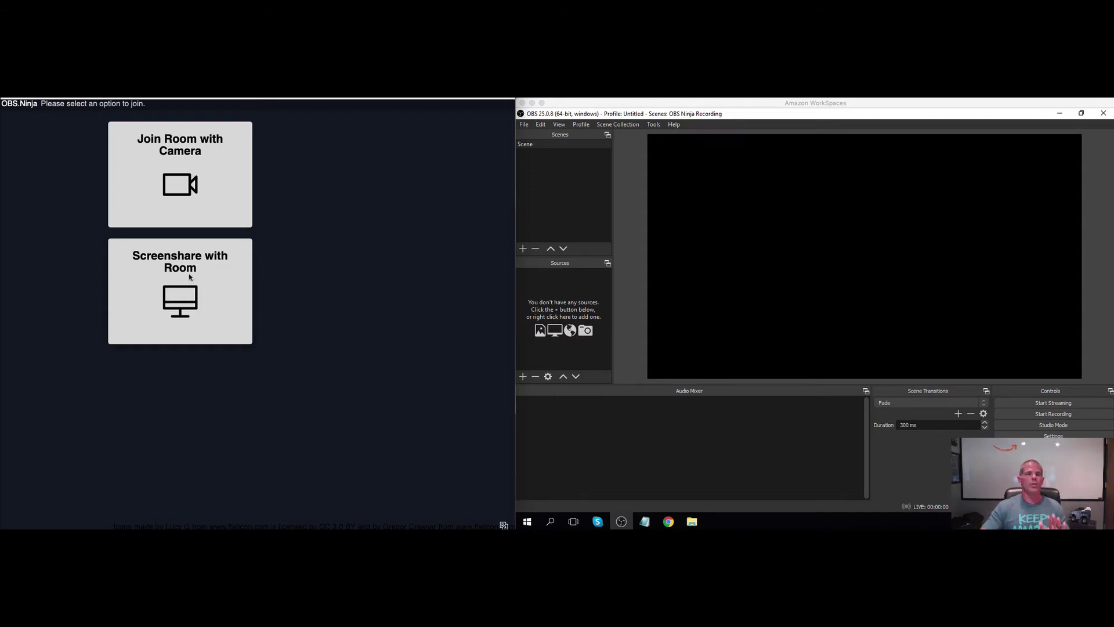
Join the room on camera with Logitech StreamCam video and Rode Podcaster microphone
click(182, 184)
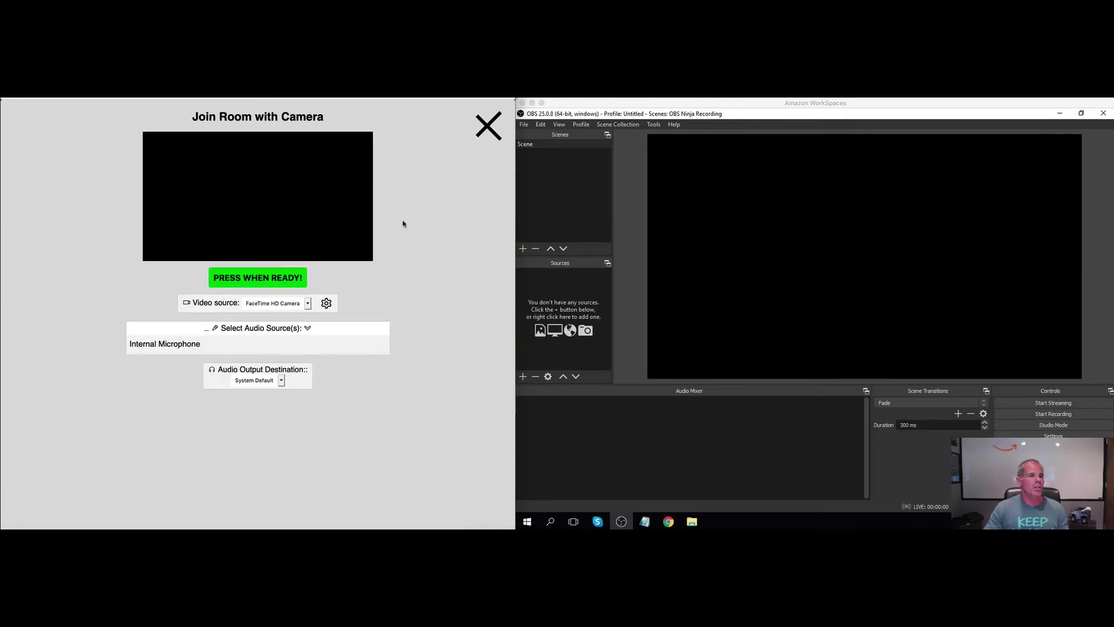
click(308, 304)
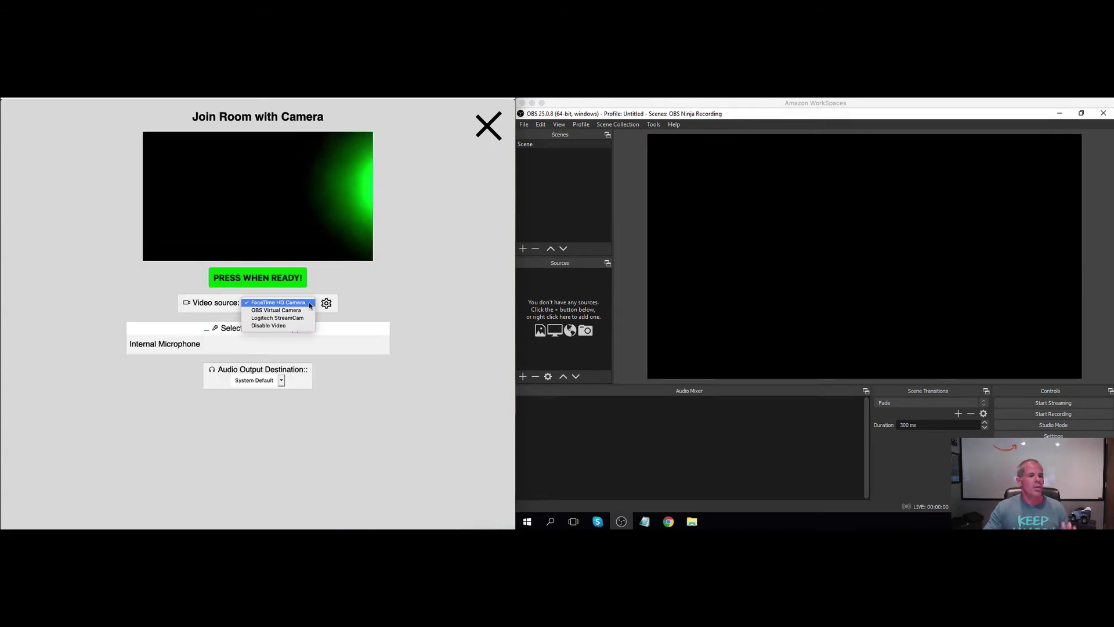
click(276, 310)
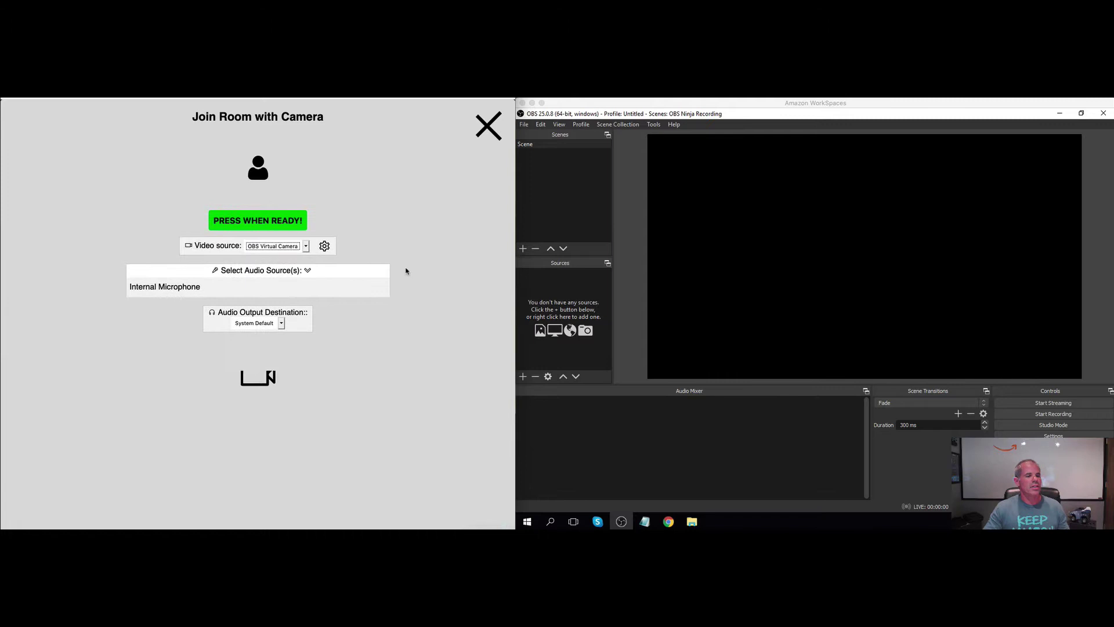
click(306, 303)
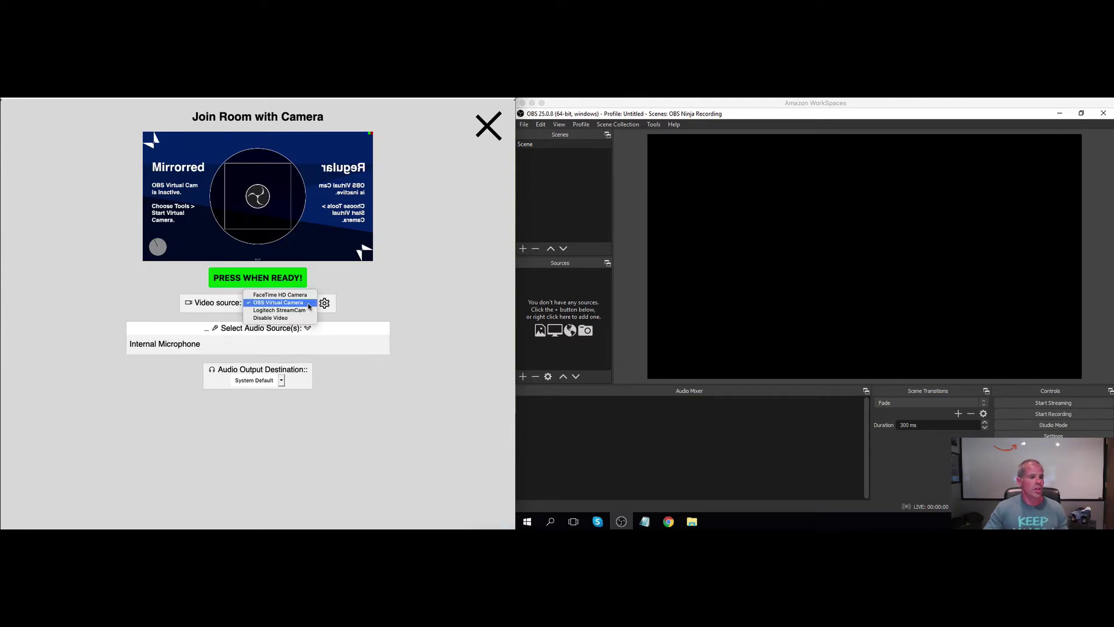
click(273, 312)
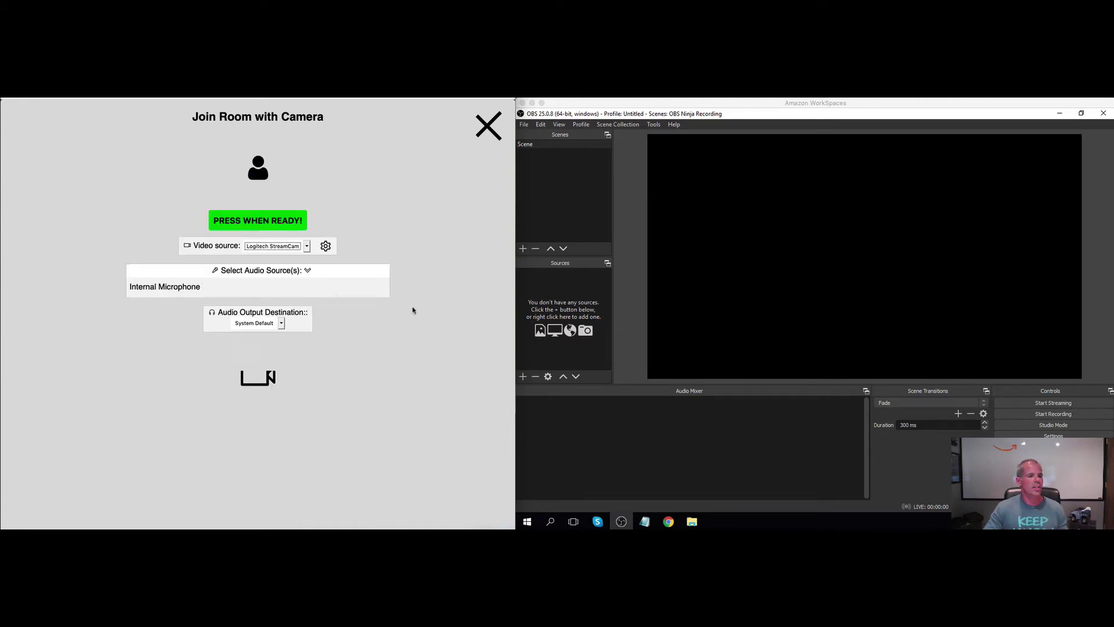
click(308, 328)
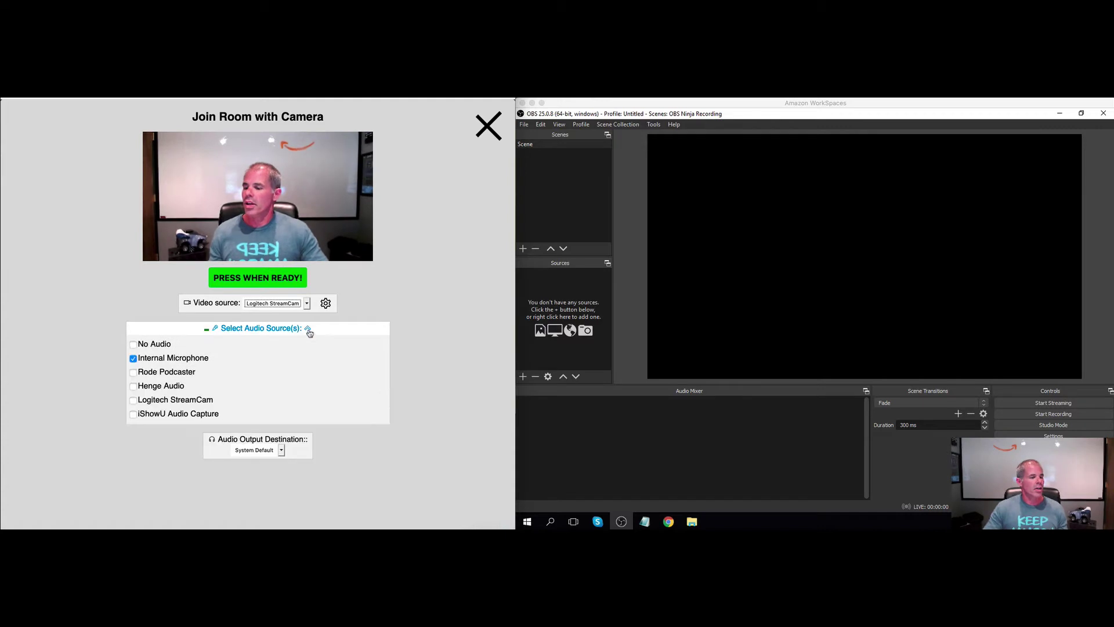
click(134, 372)
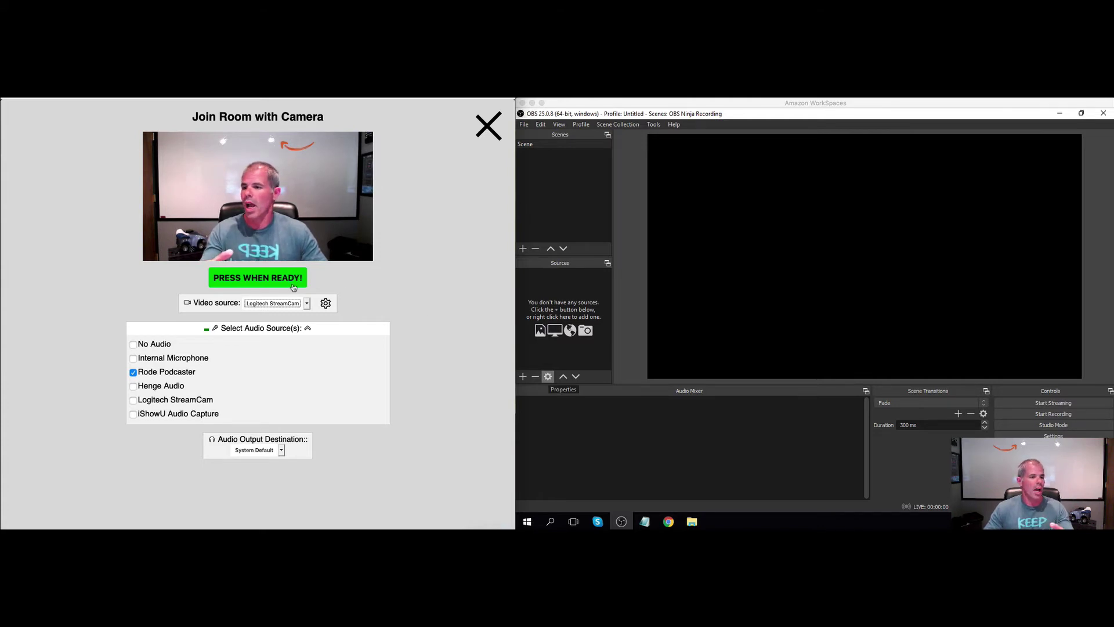
click(292, 279)
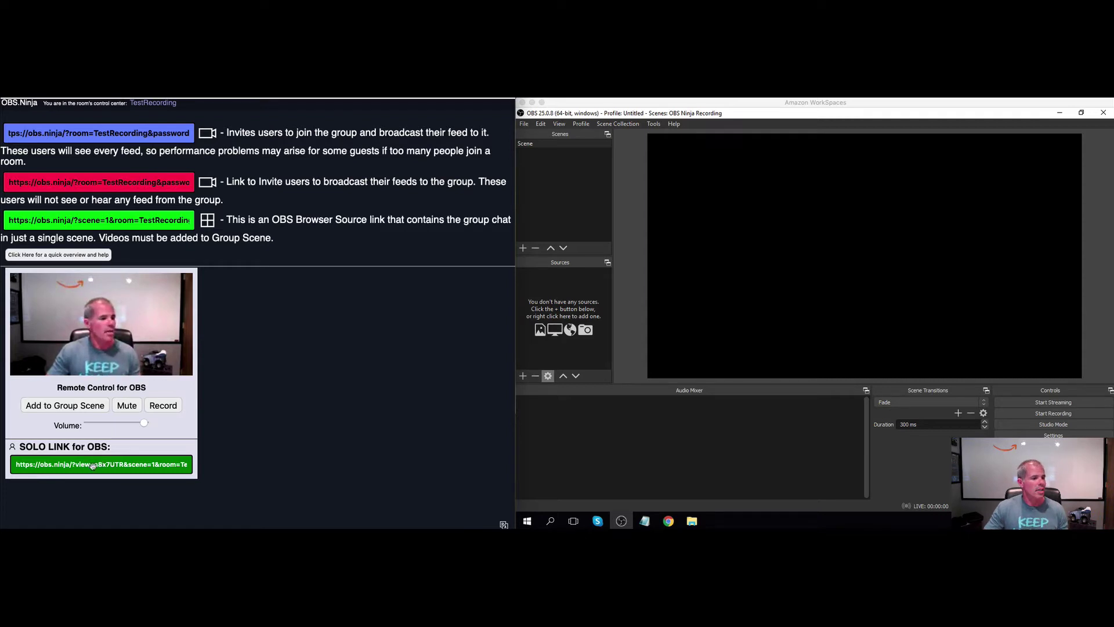
Copy the guest's solo OBS link and add a browser source named 'OBS ninja -' plus the guest's name
click(93, 466)
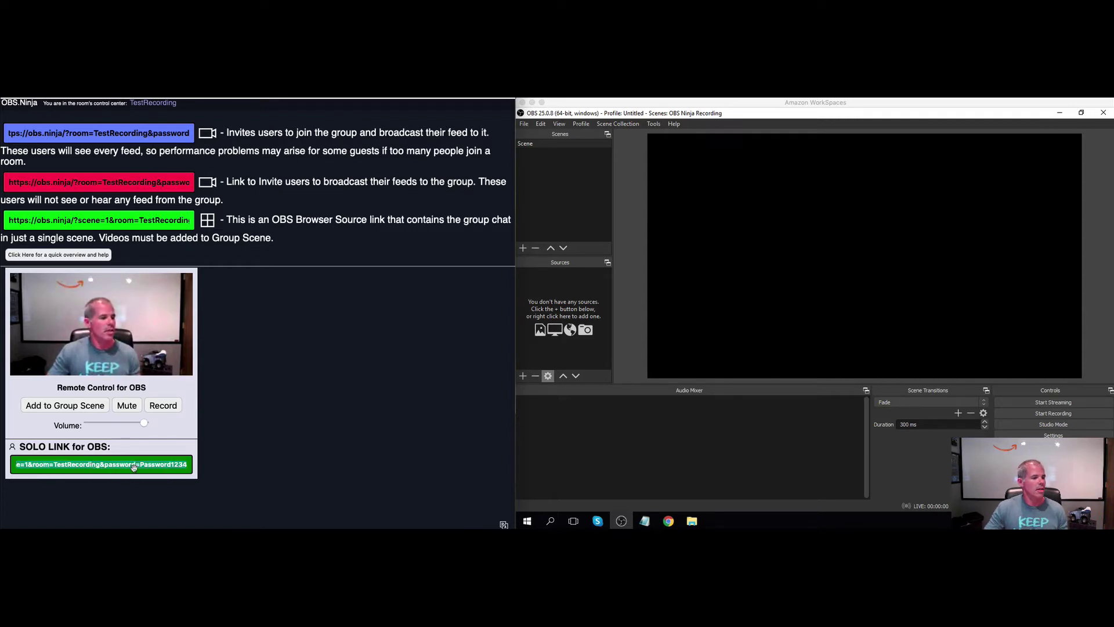
click(656, 246)
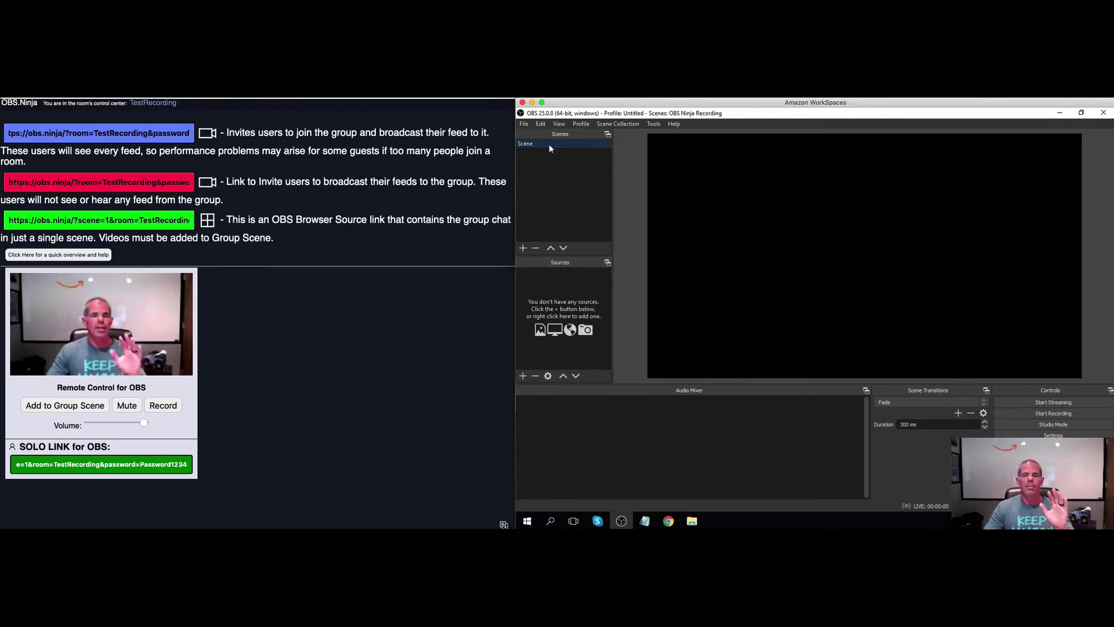
click(523, 375)
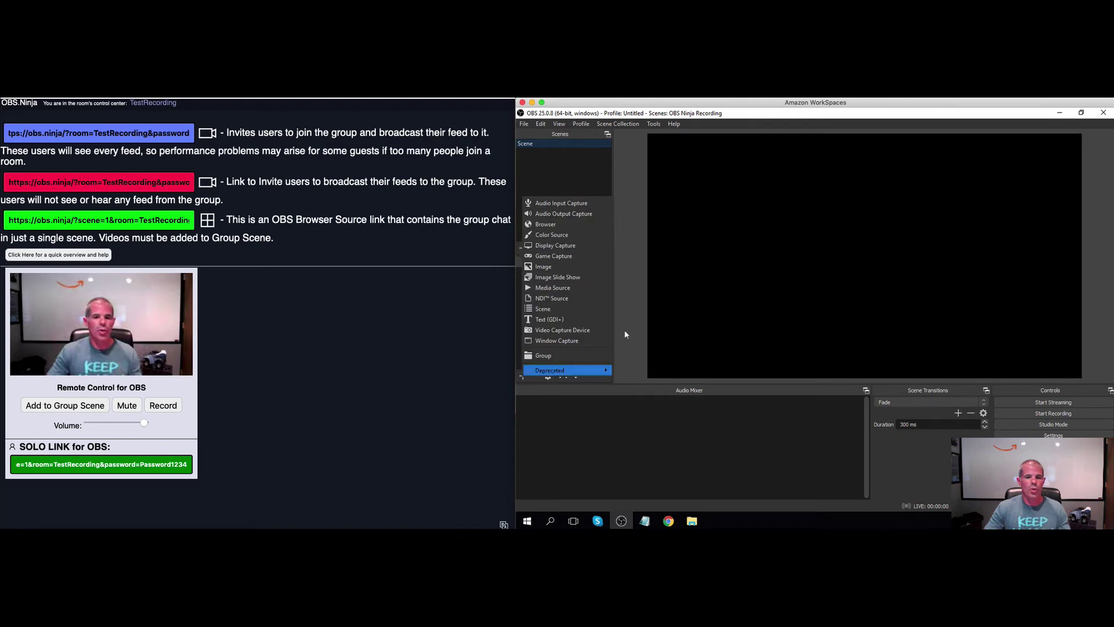
click(563, 227)
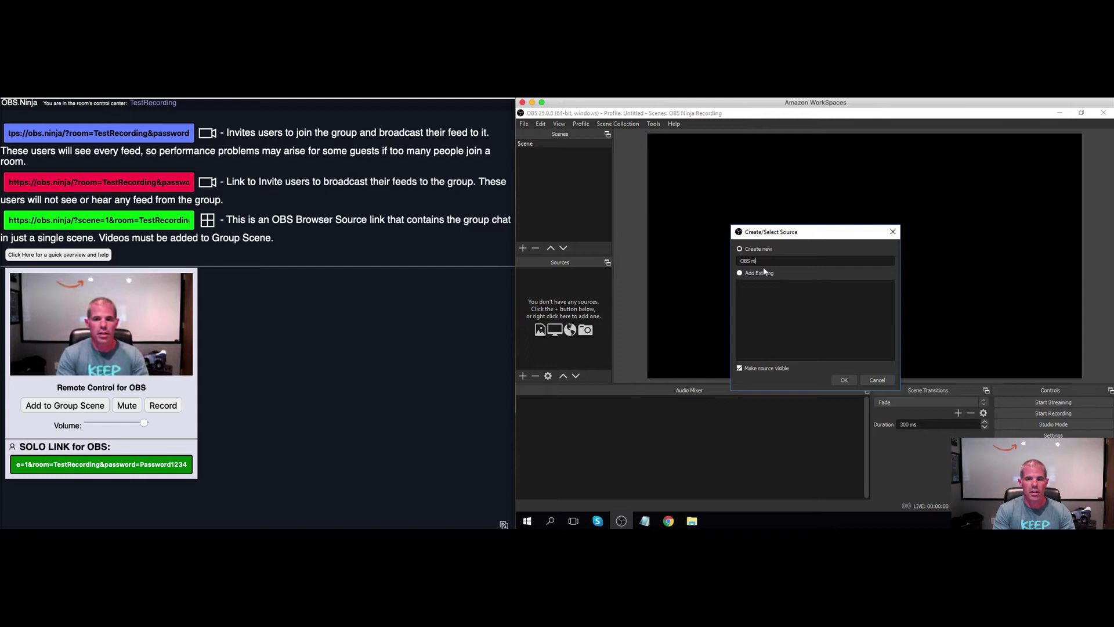
text(OBS ninja - )
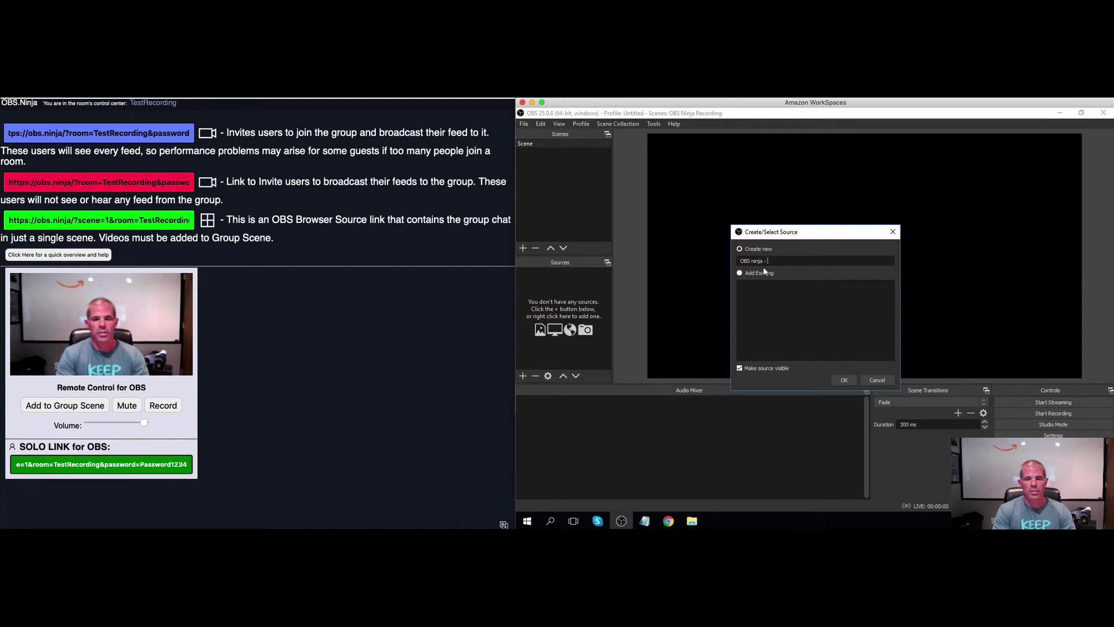
text(Jon)
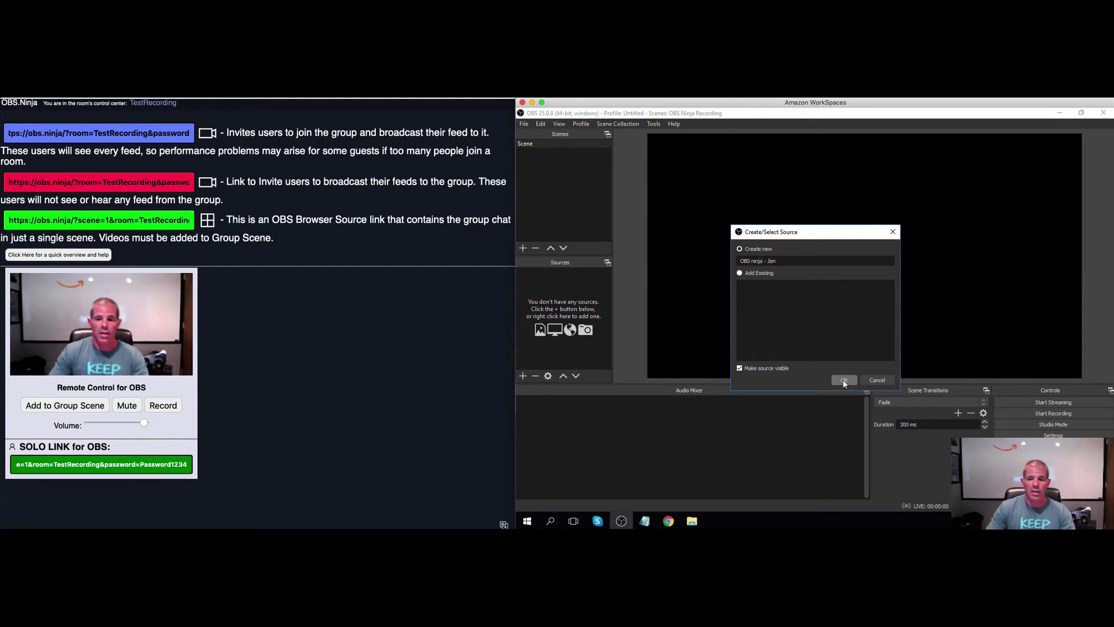
click(844, 380)
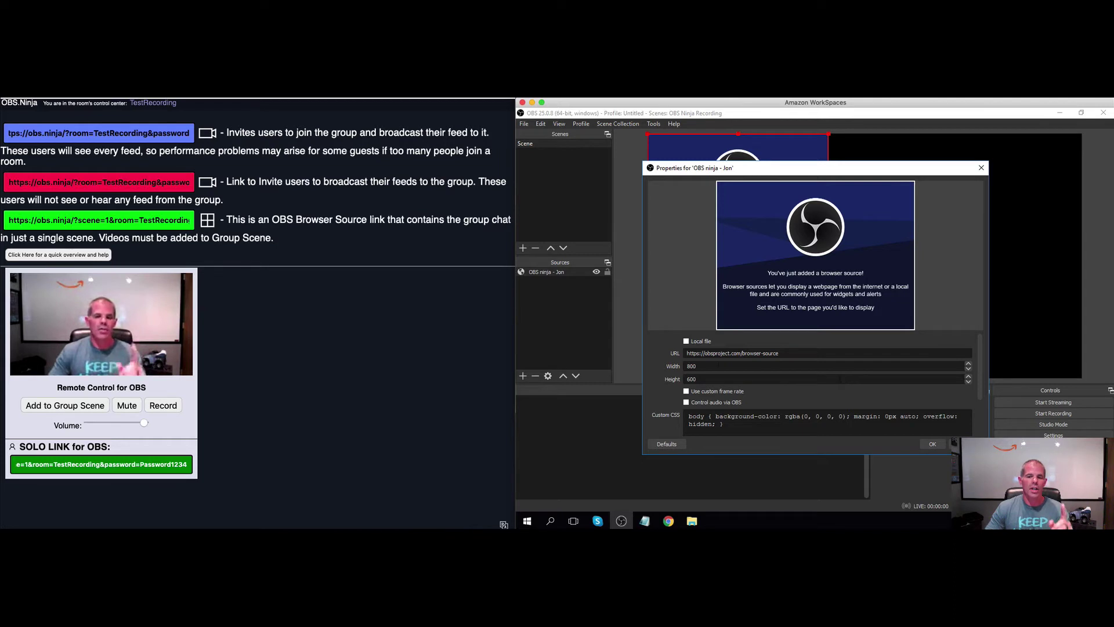
Replace the browser source's default URL with the guest's OBS.Ninja solo link
drag(781, 354, 666, 360)
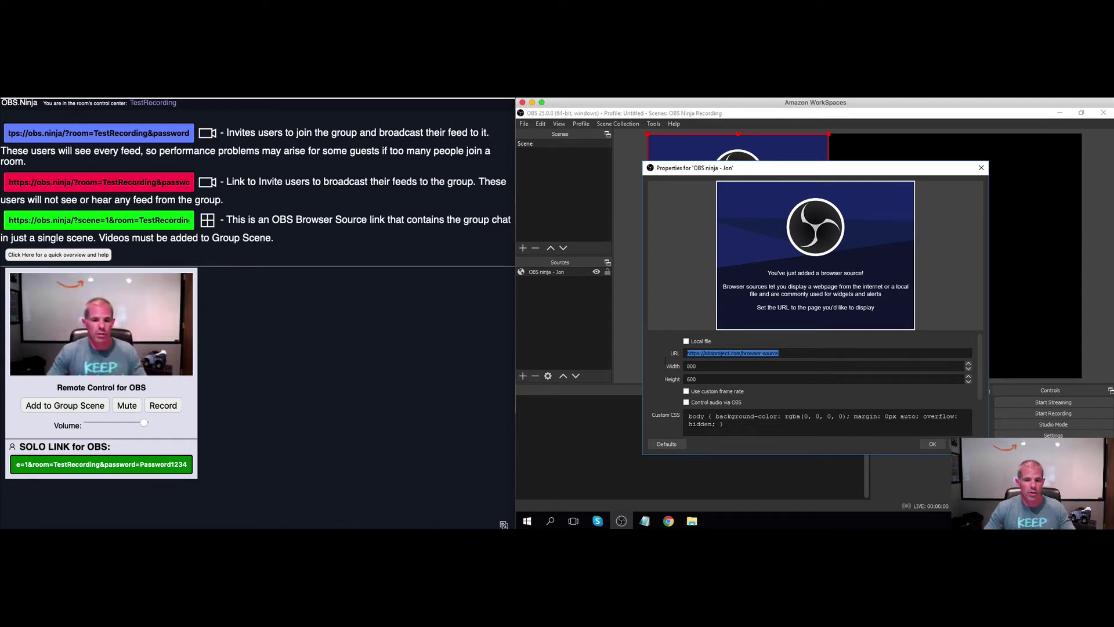
key(ctrl+v)
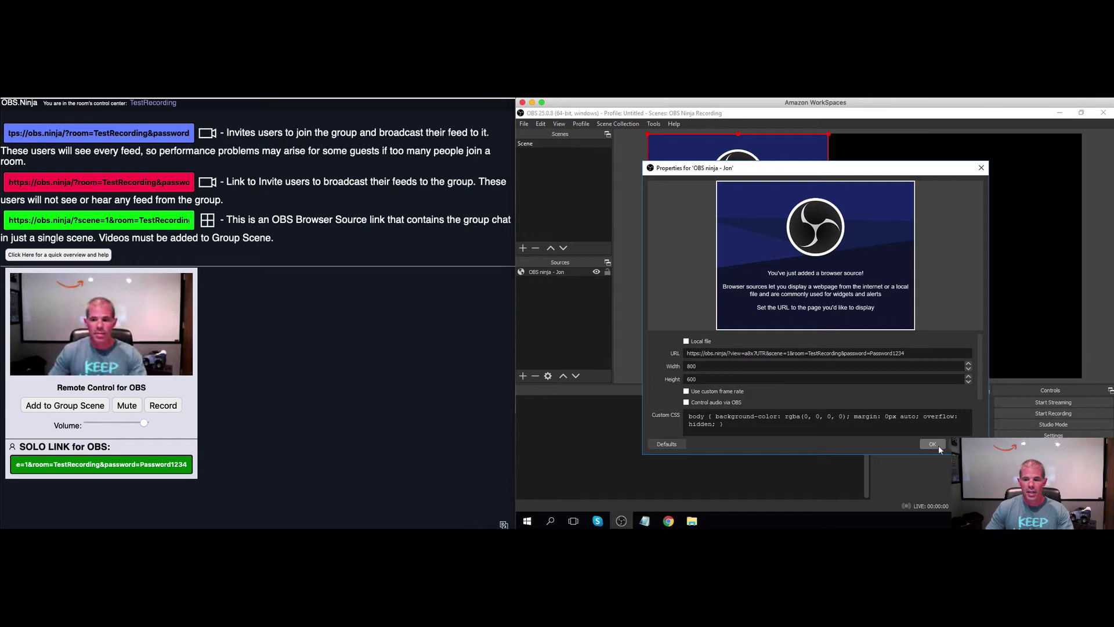
click(933, 444)
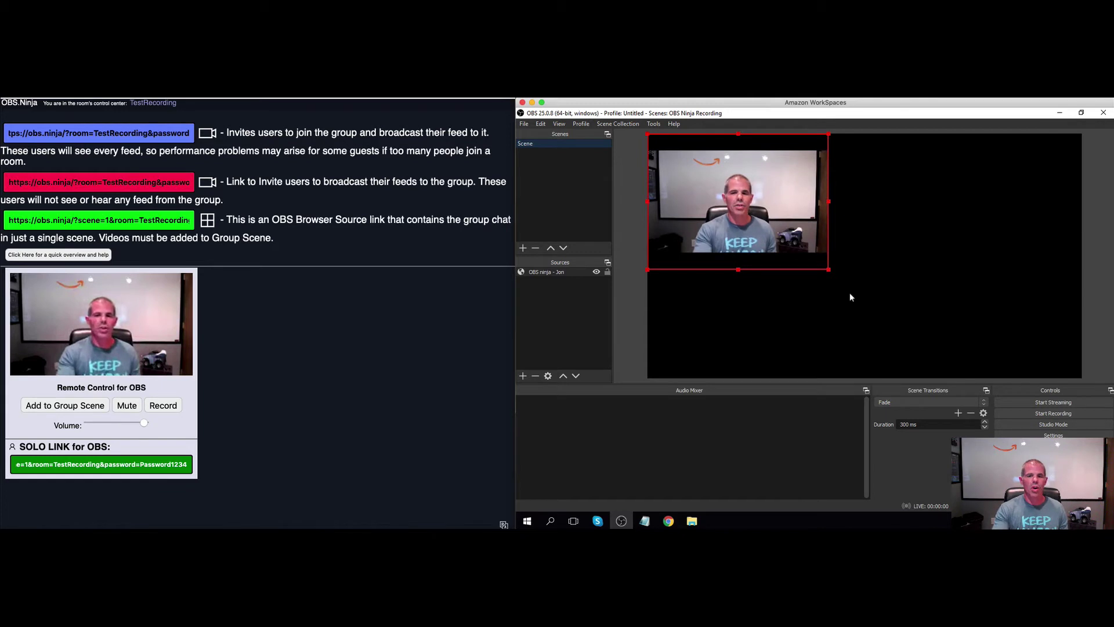
Crop the guest source by 75 px at the top and 75 px at the bottom
right_click(776, 230)
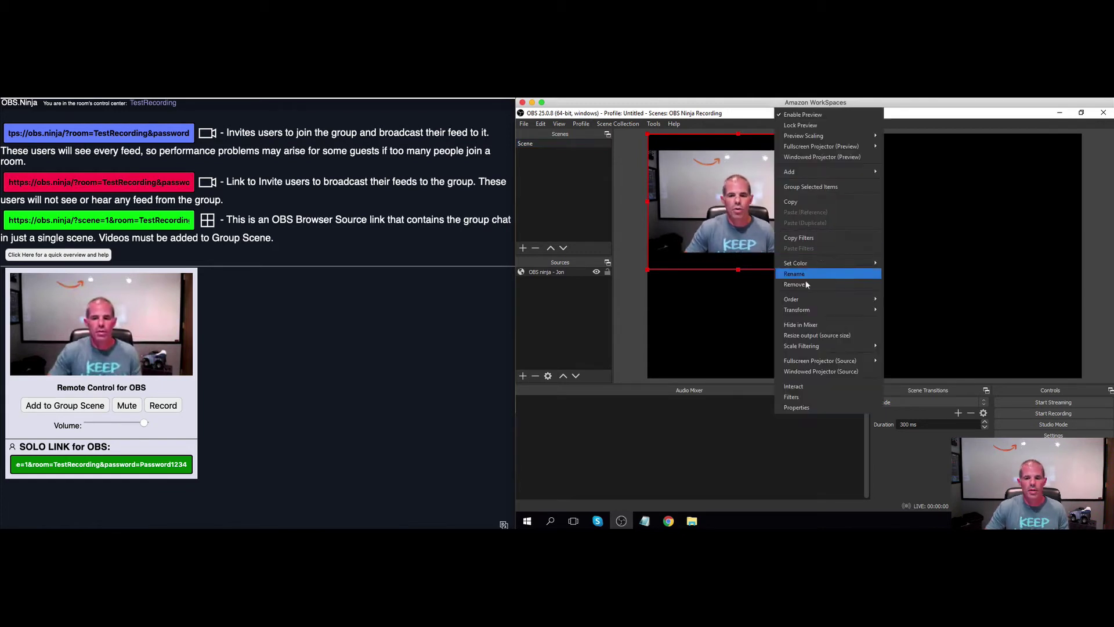
click(908, 312)
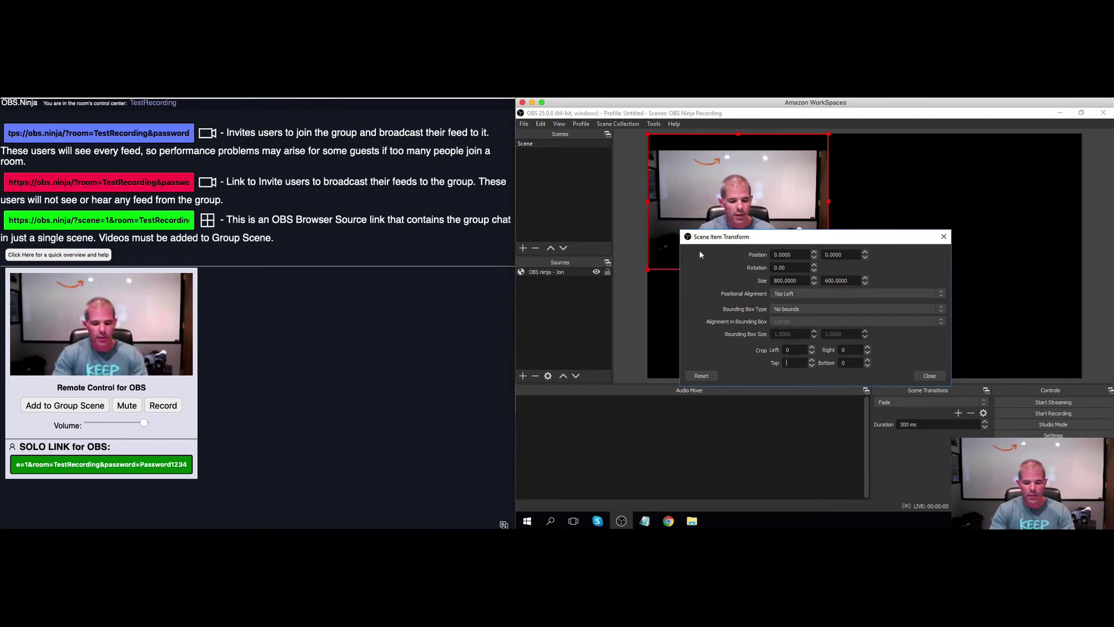
text(5)
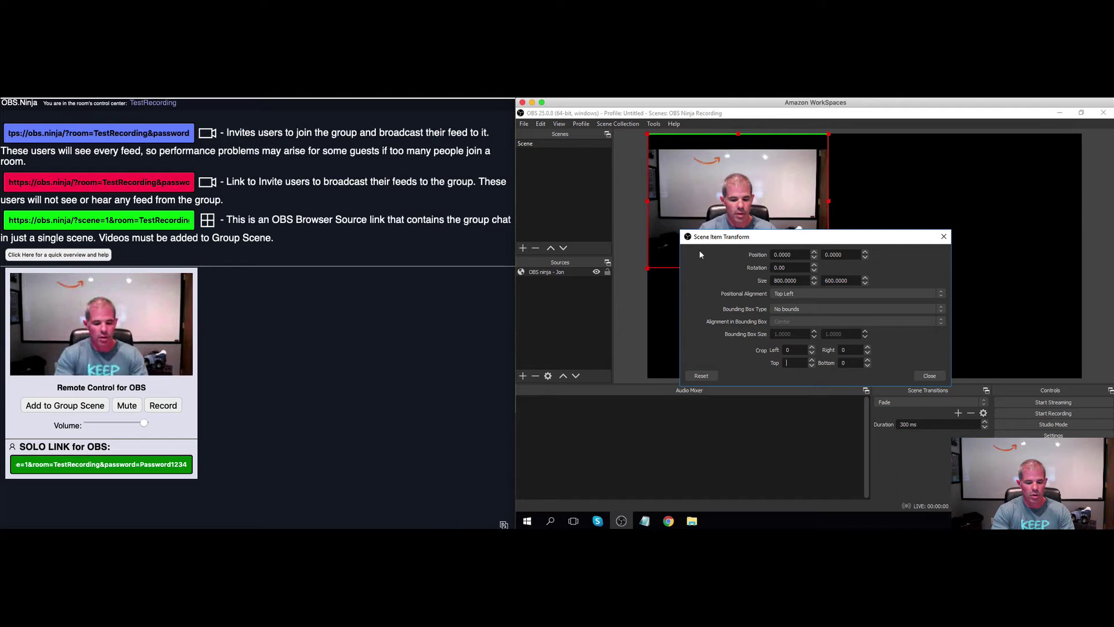
text(5)
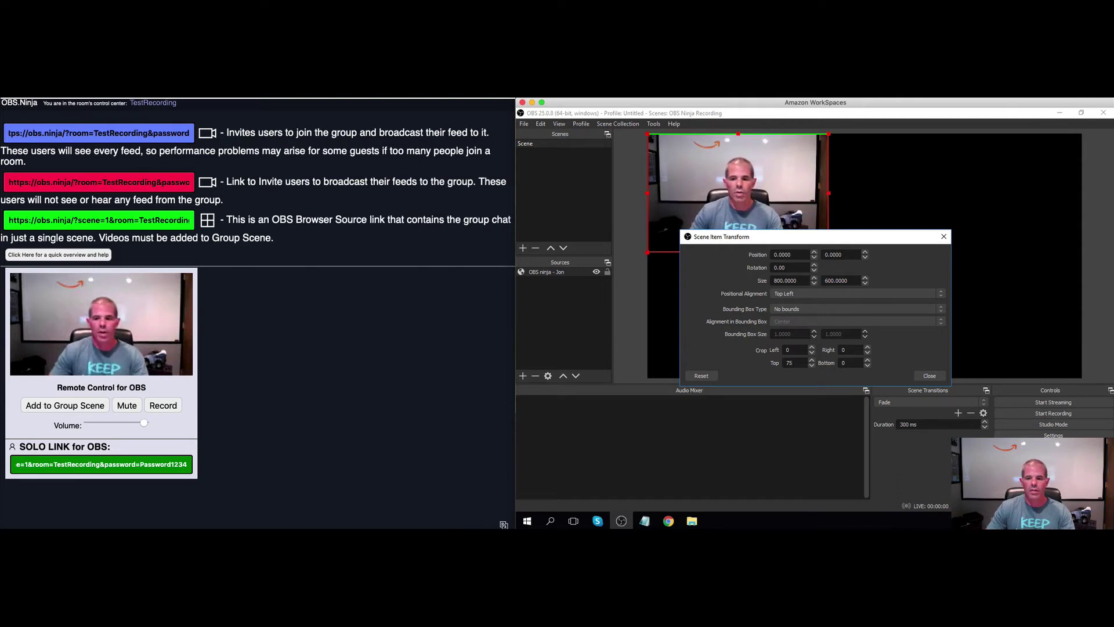
text(75)
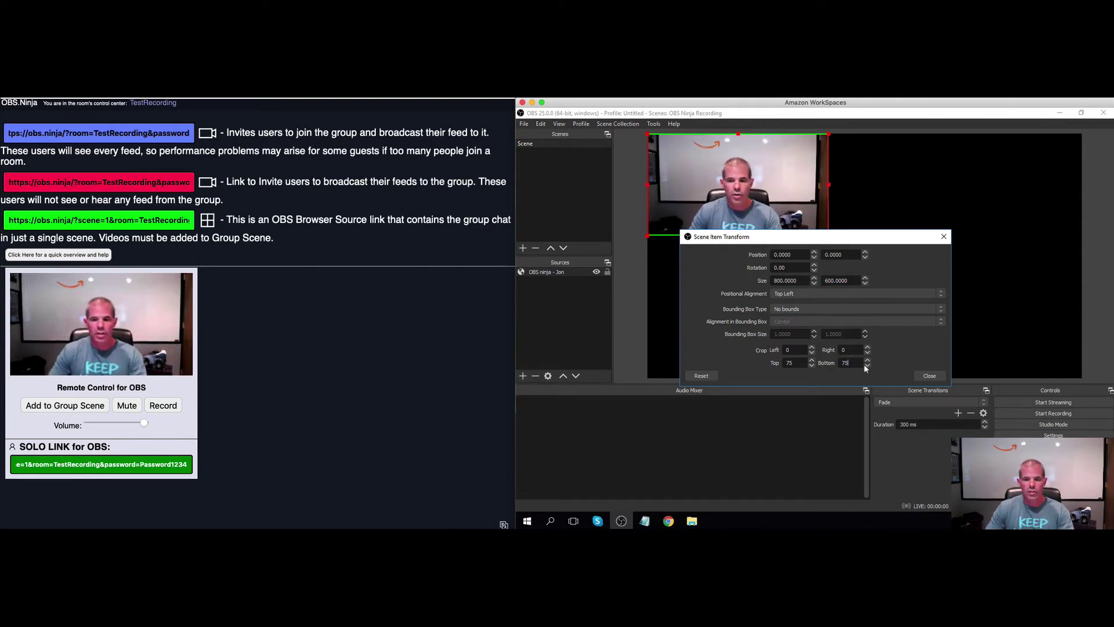
click(928, 377)
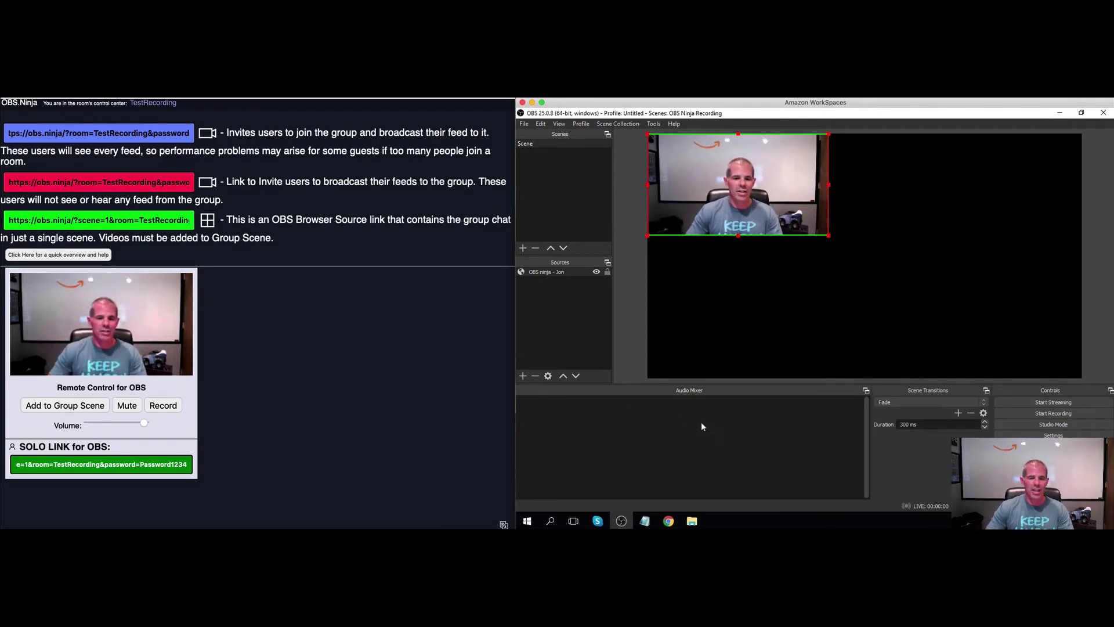
Enable 'Control audio via OBS' for the guest source and lower its mixer volume to about -6.4 dB
double_click(552, 271)
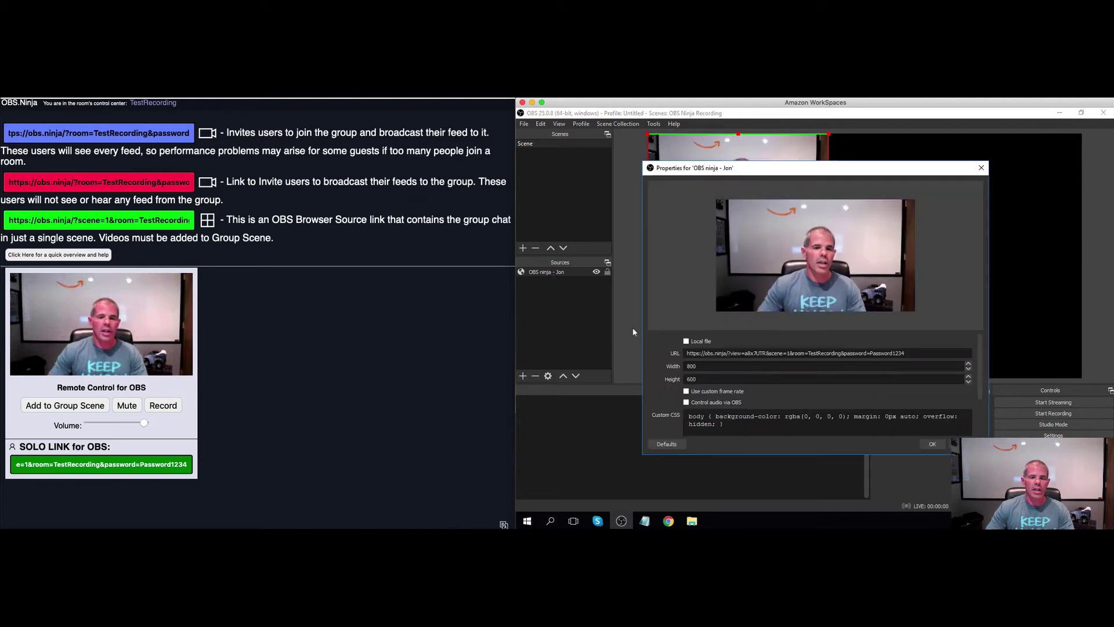
click(687, 403)
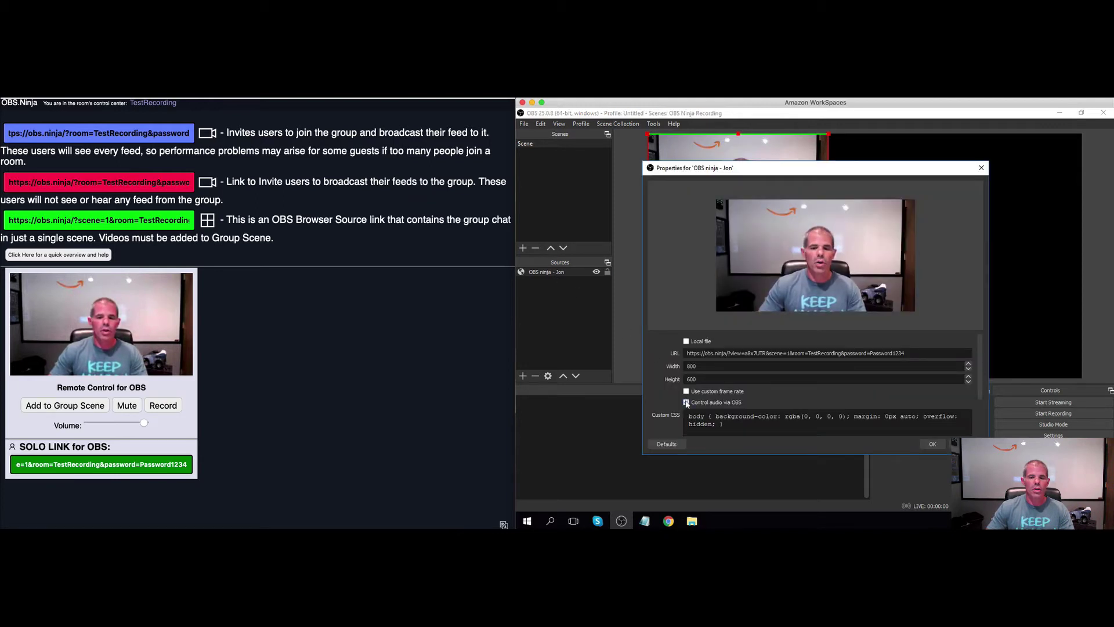
click(930, 445)
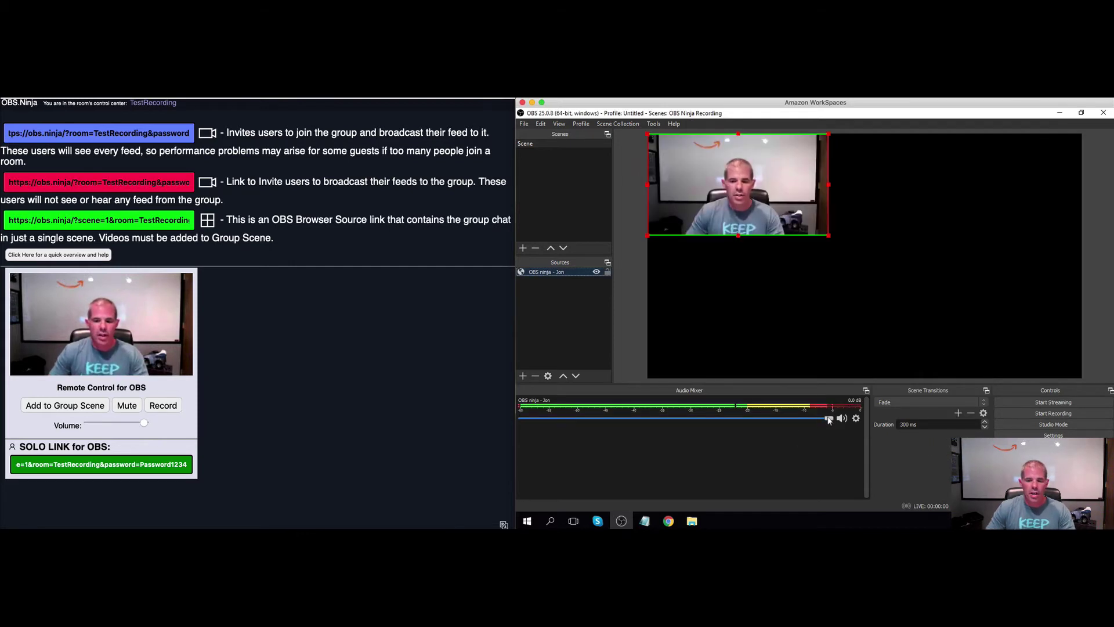
drag(829, 419, 752, 423)
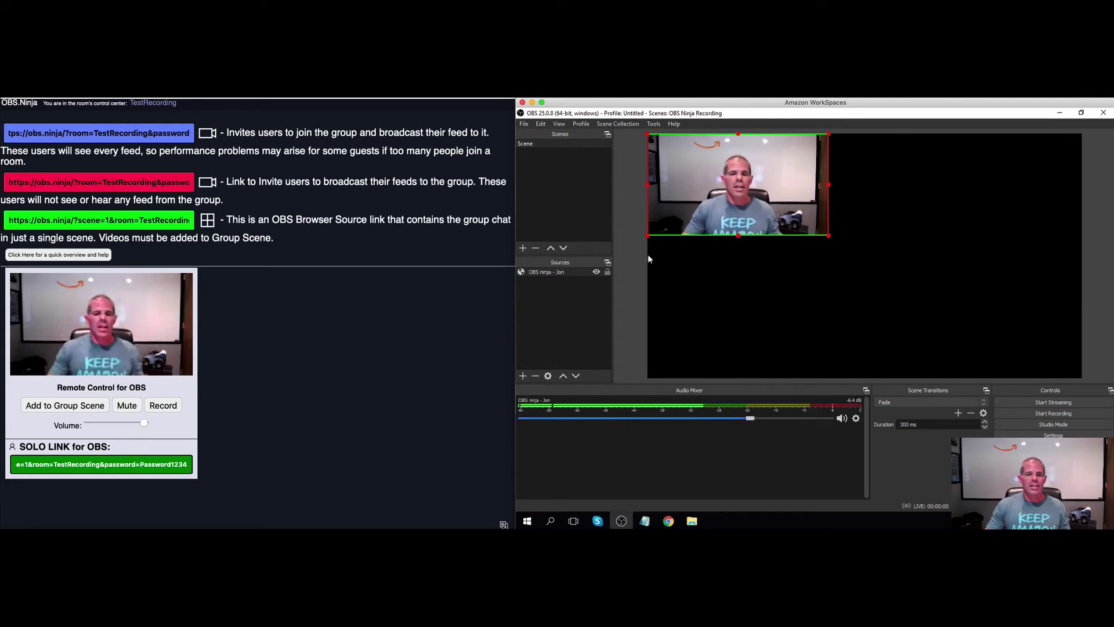
Set the guest browser source's size to 1920×1080
double_click(572, 272)
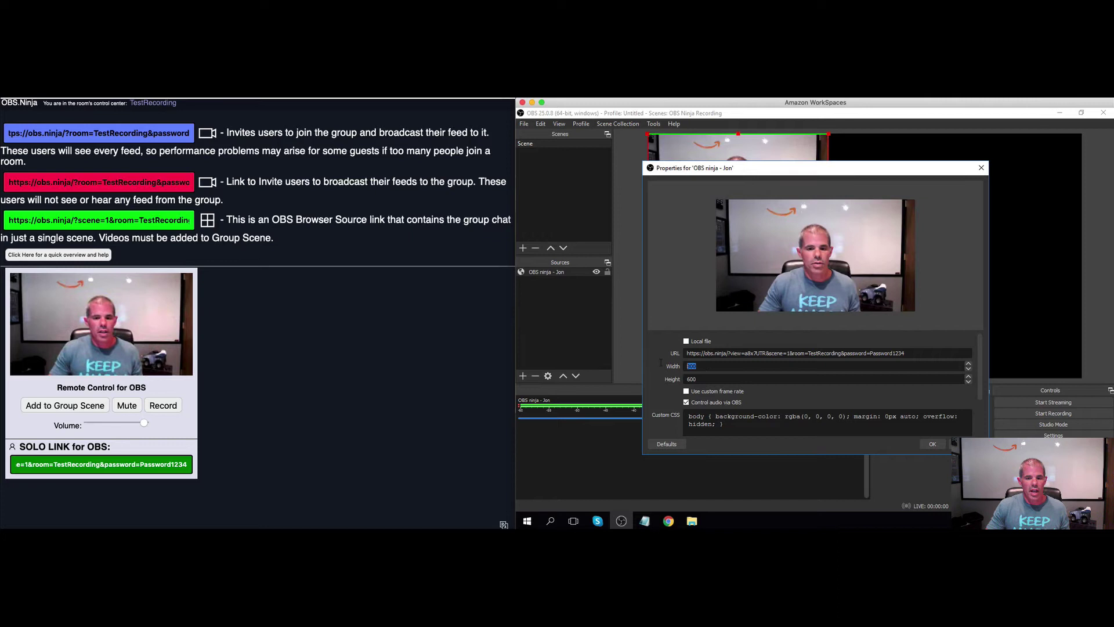
text(19)
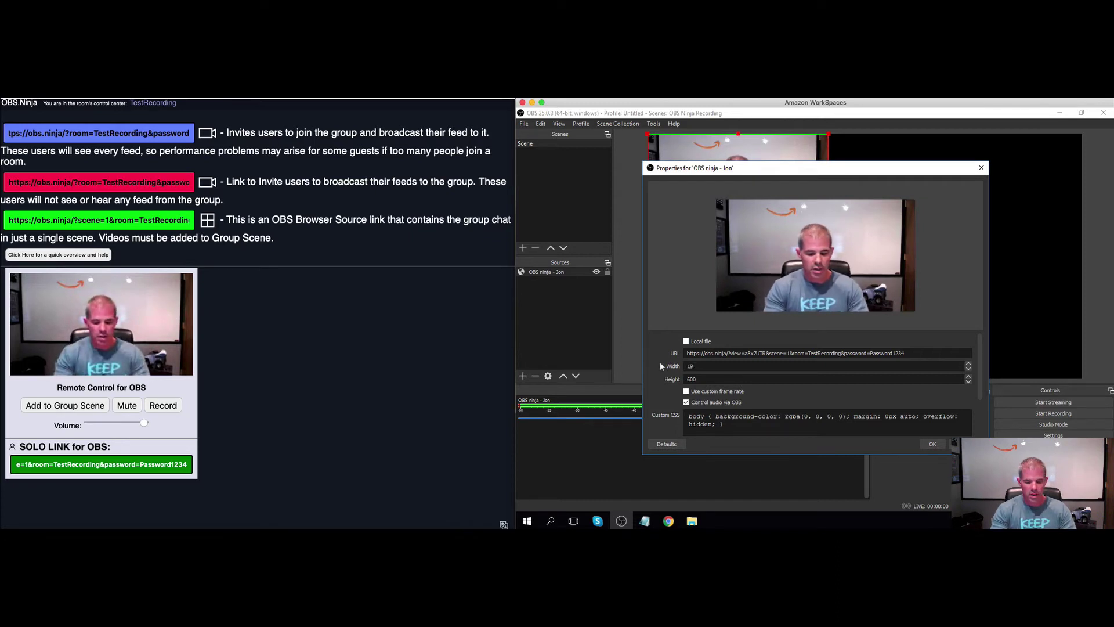
text(20)
key(Tab)
text(1)
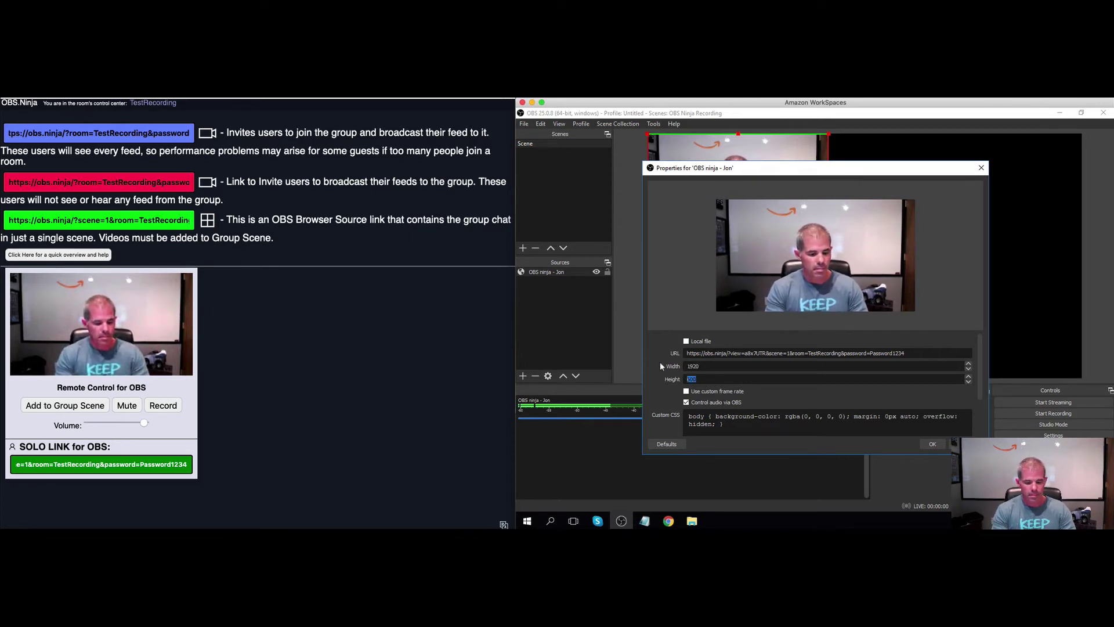
text(080)
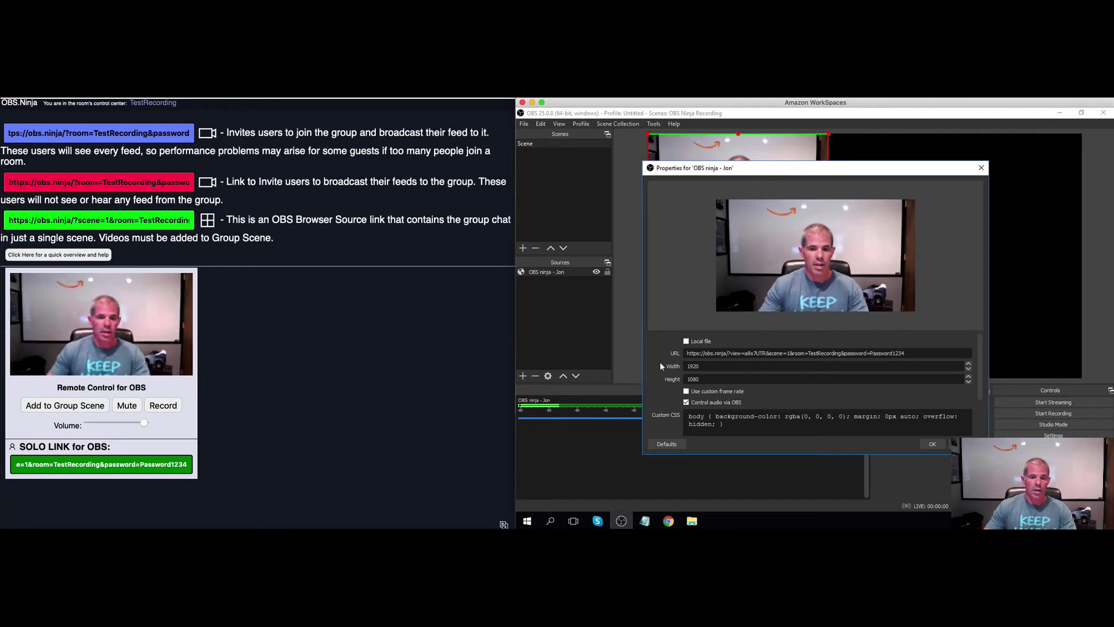
click(929, 444)
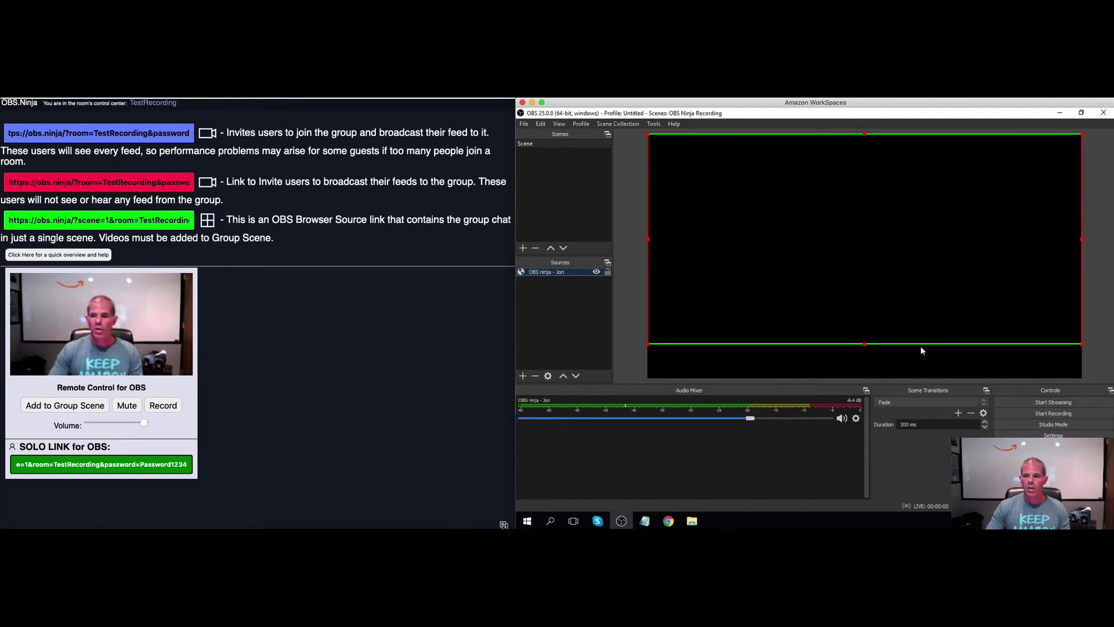
Move and enlarge the guest video to fill the preview canvas
drag(1081, 347, 1086, 382)
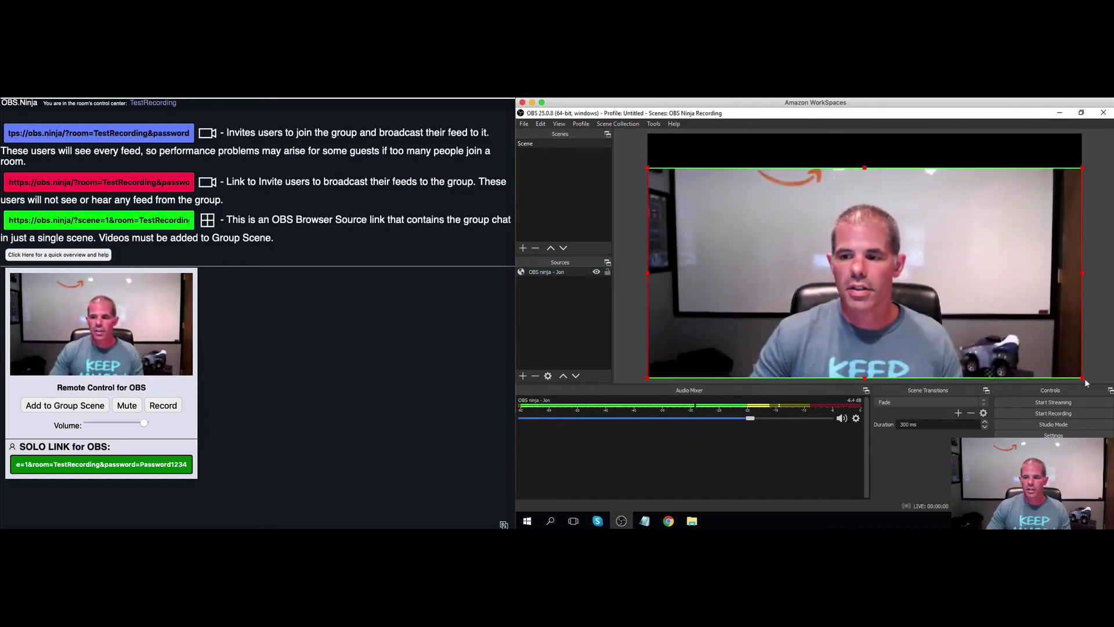
drag(1082, 168, 1113, 134)
drag(958, 185, 941, 186)
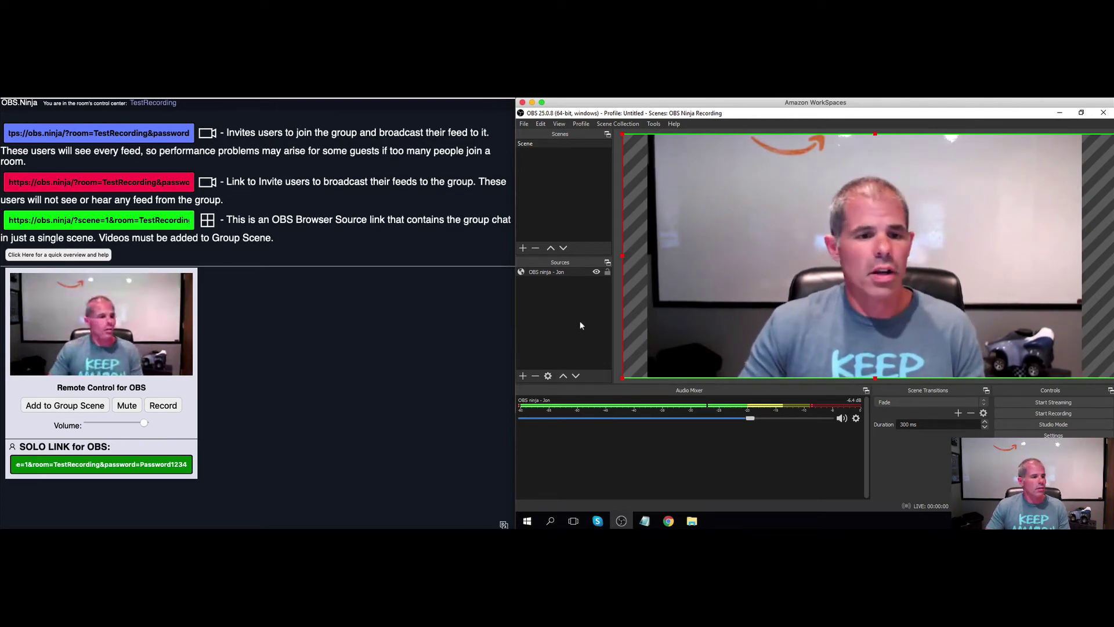
Return to the TestRecording control center and copy the group invite link for the second guest
key(super+Tab)
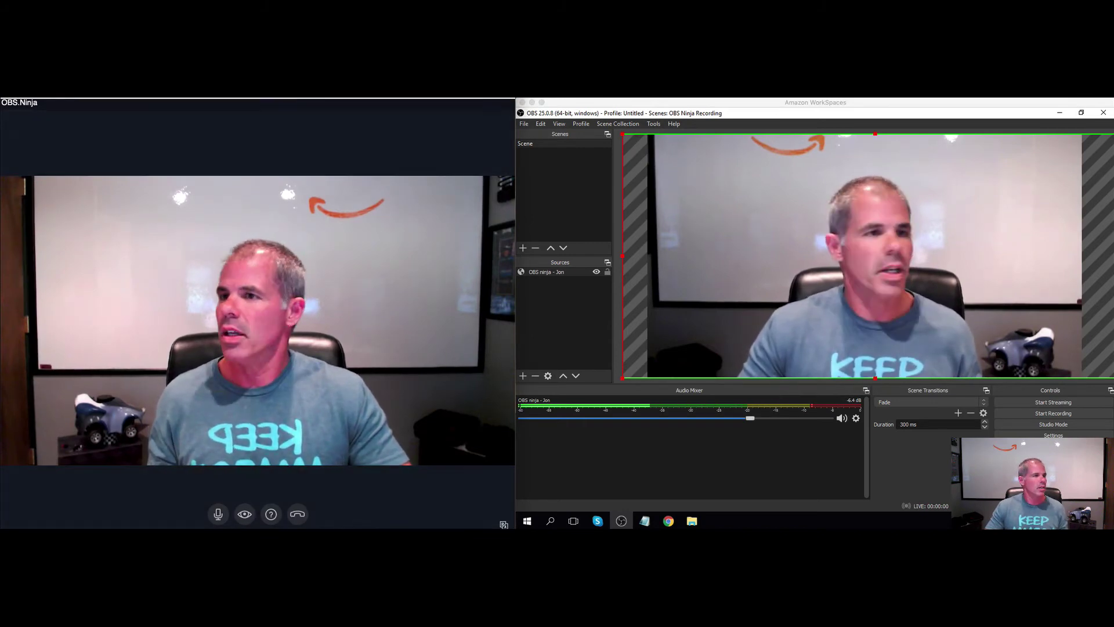
click(298, 343)
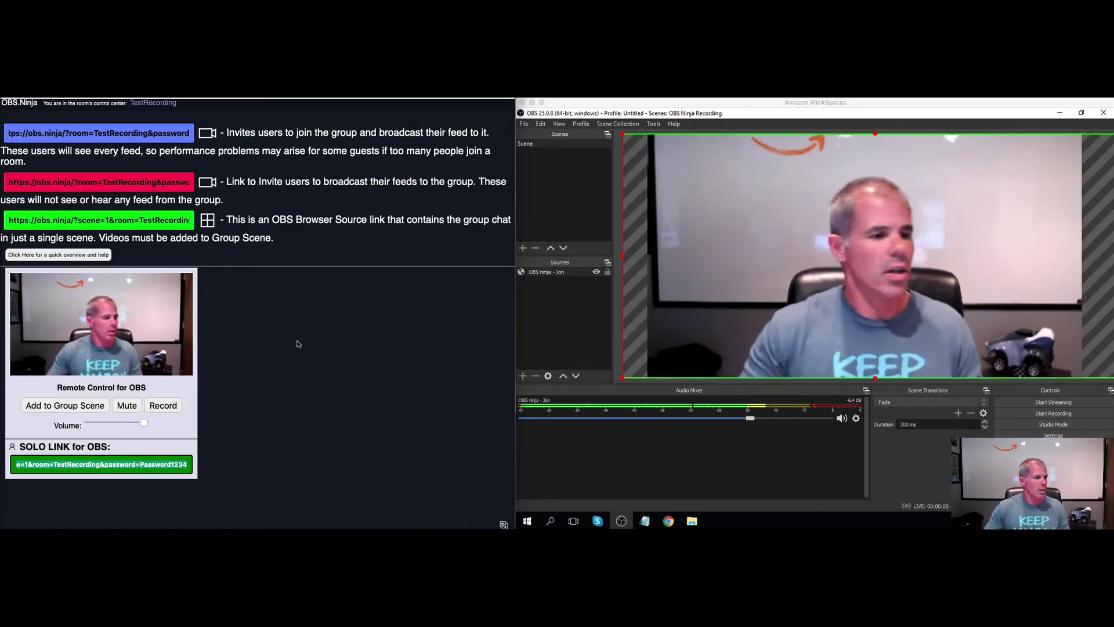
click(178, 135)
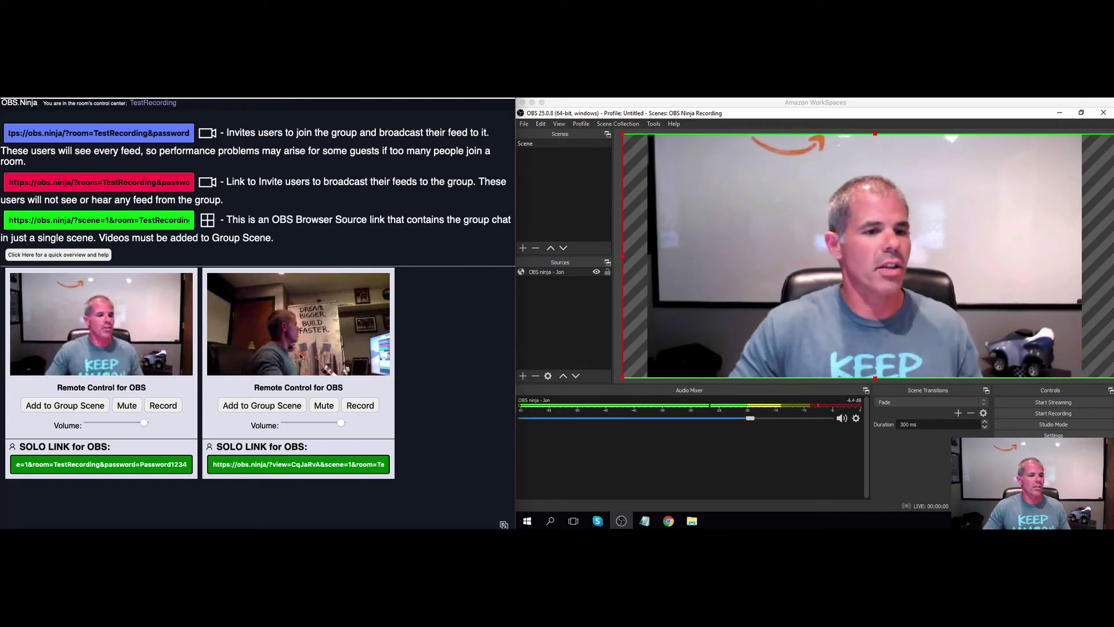
mouse_move(279, 357)
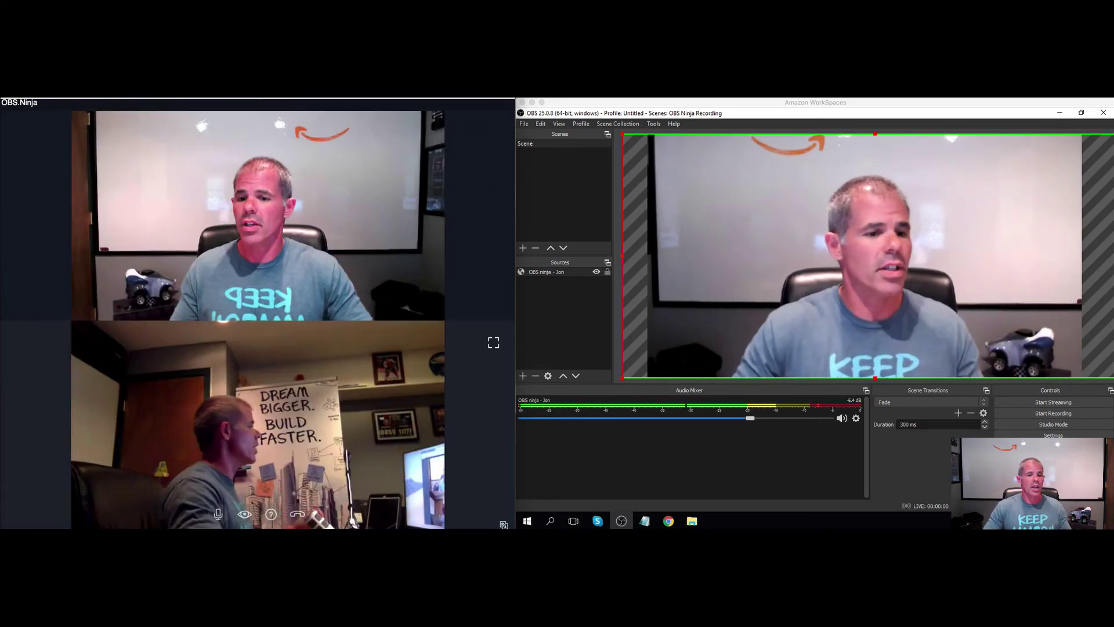
mouse_move(506, 524)
mouse_down()
mouse_move(571, 408)
mouse_move(678, 361)
mouse_move(582, 435)
mouse_move(515, 520)
mouse_up()
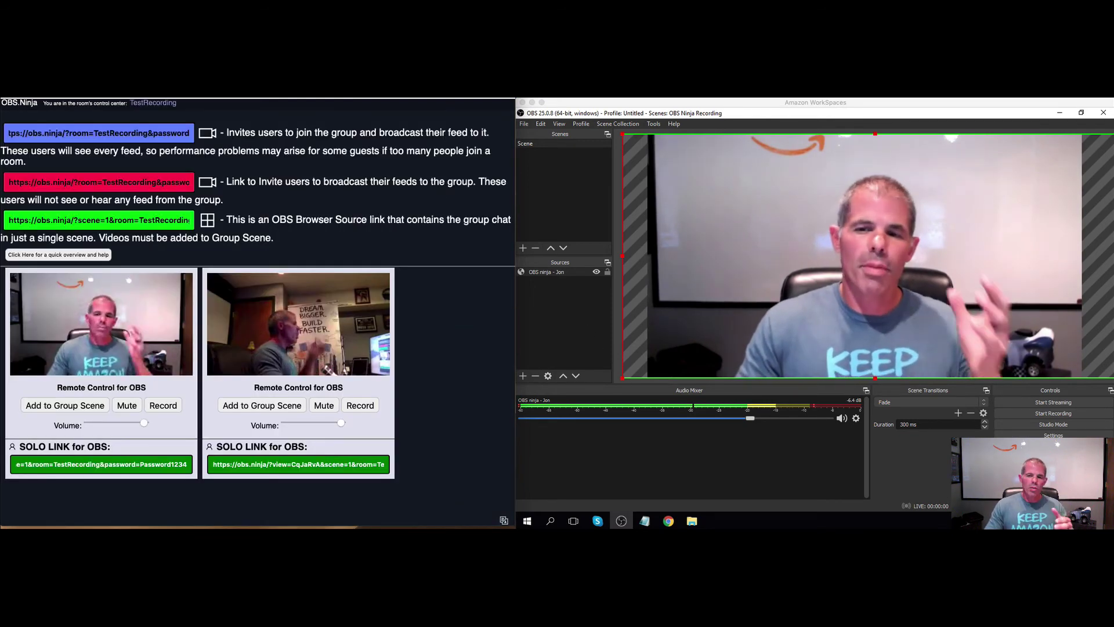
Create a new empty scene named Scene 2
click(711, 108)
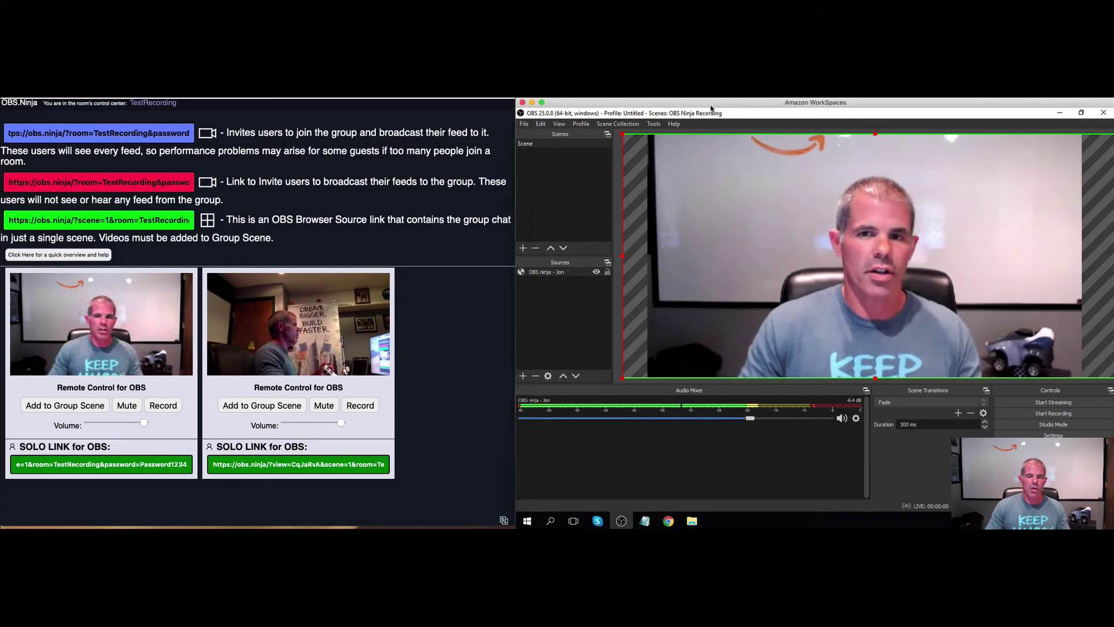
click(524, 376)
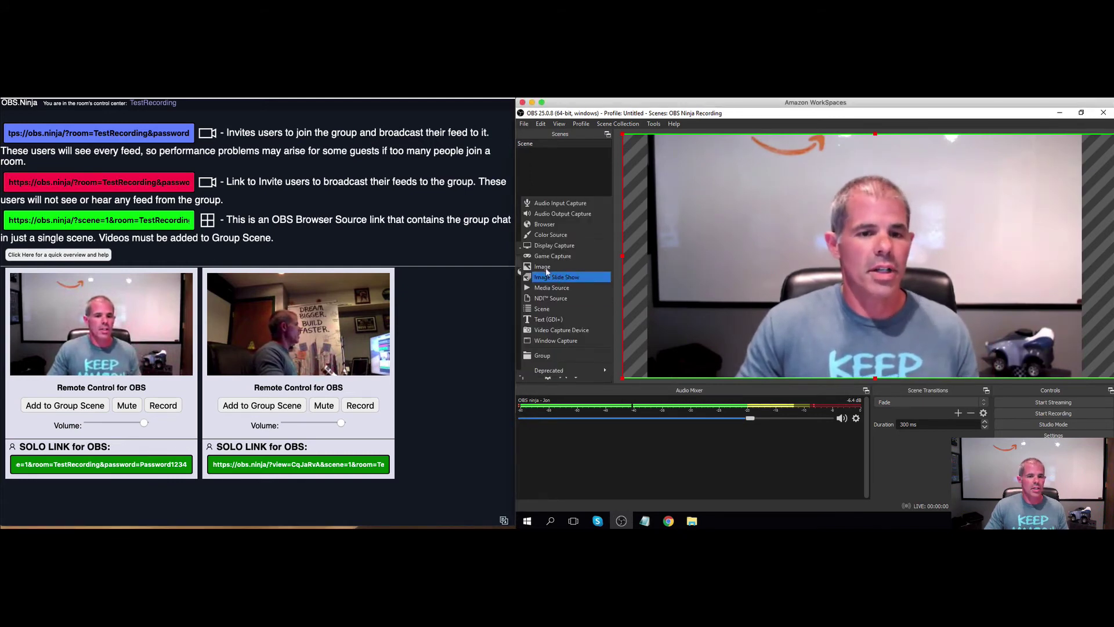
key(Escape)
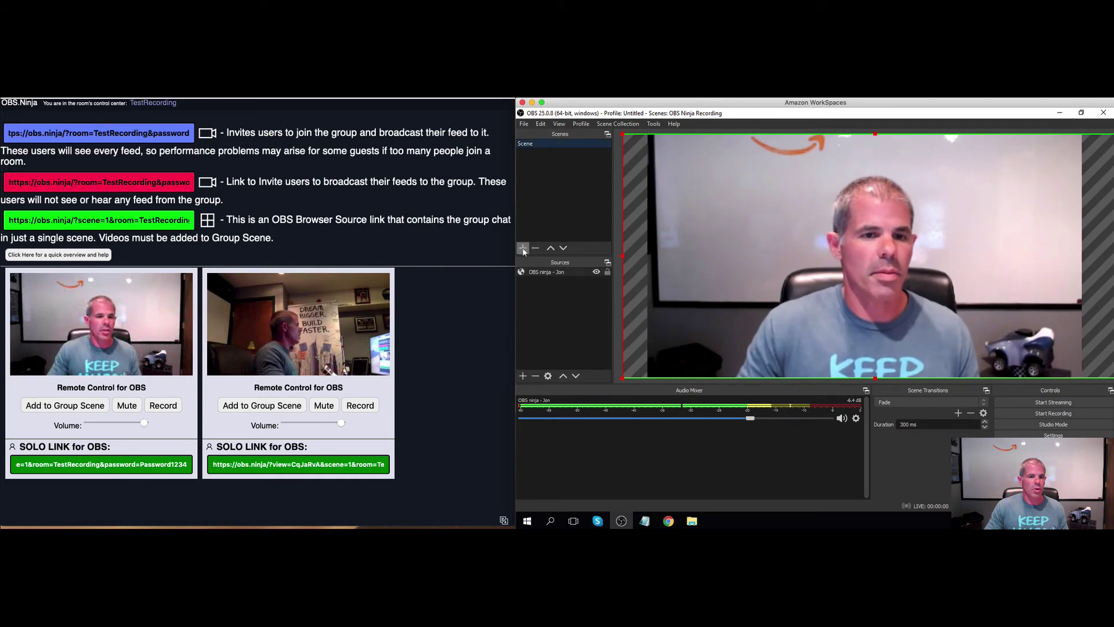
click(524, 247)
key(Return)
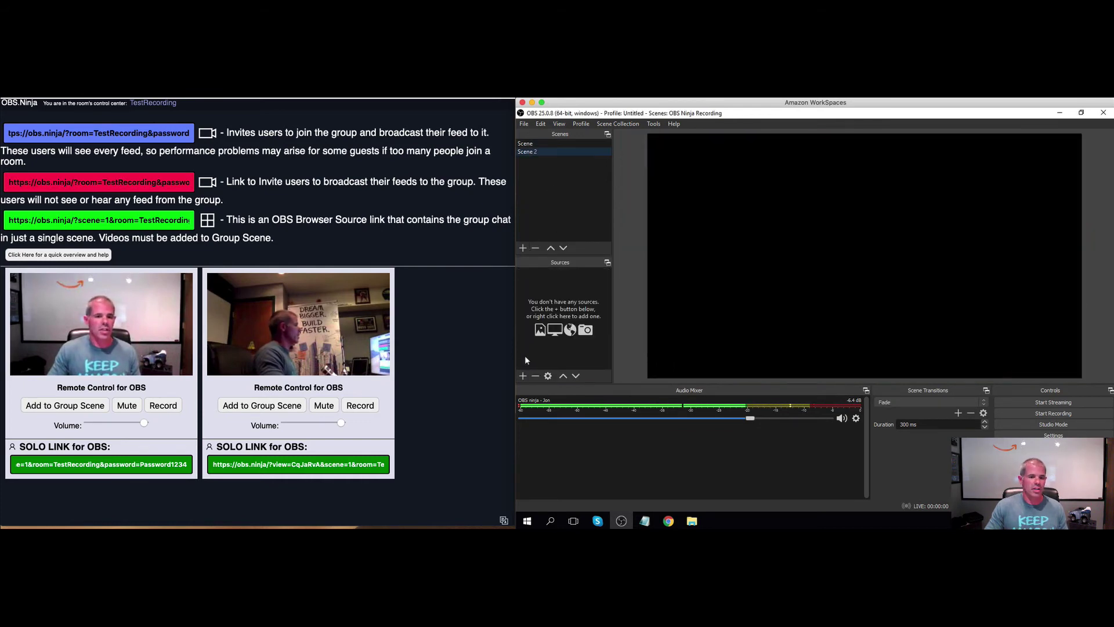
Add a browser source named OBS Group to Scene 2
click(523, 376)
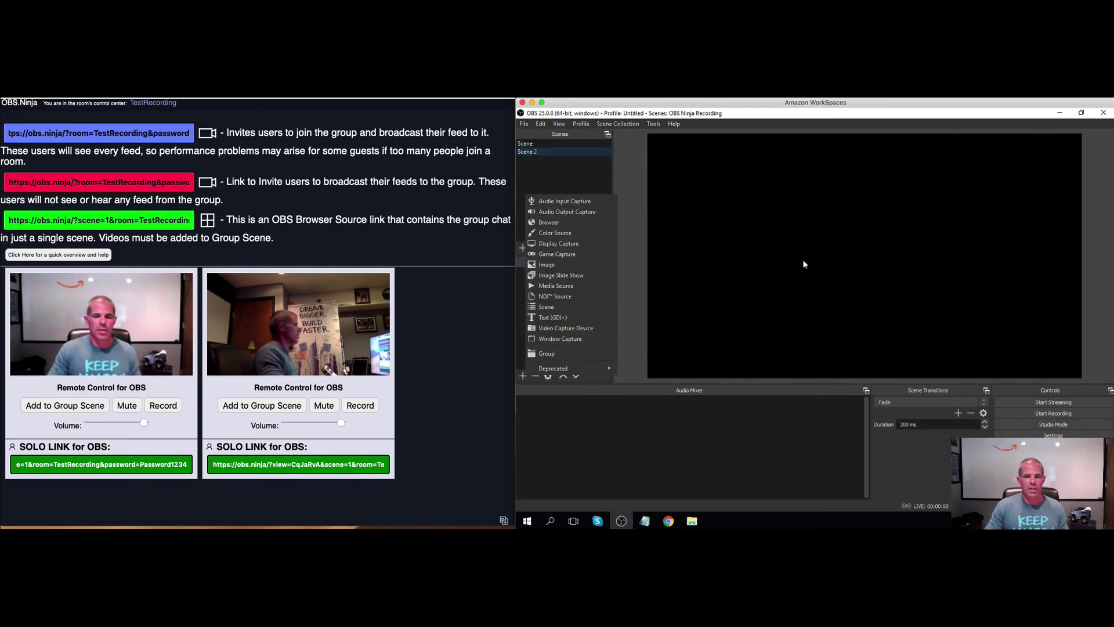
click(549, 223)
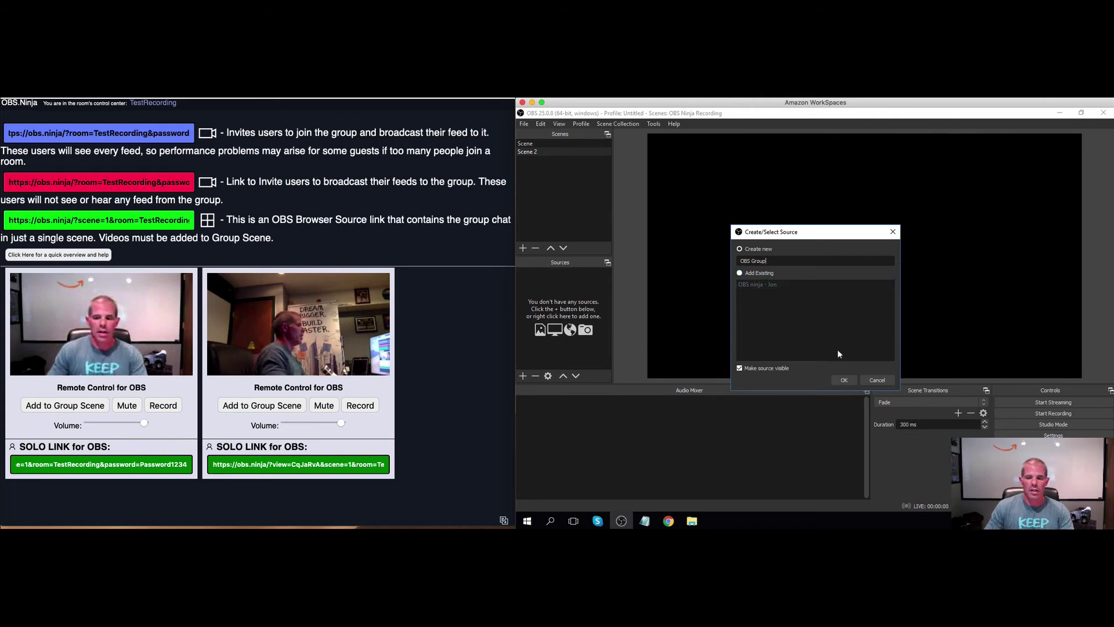
click(843, 380)
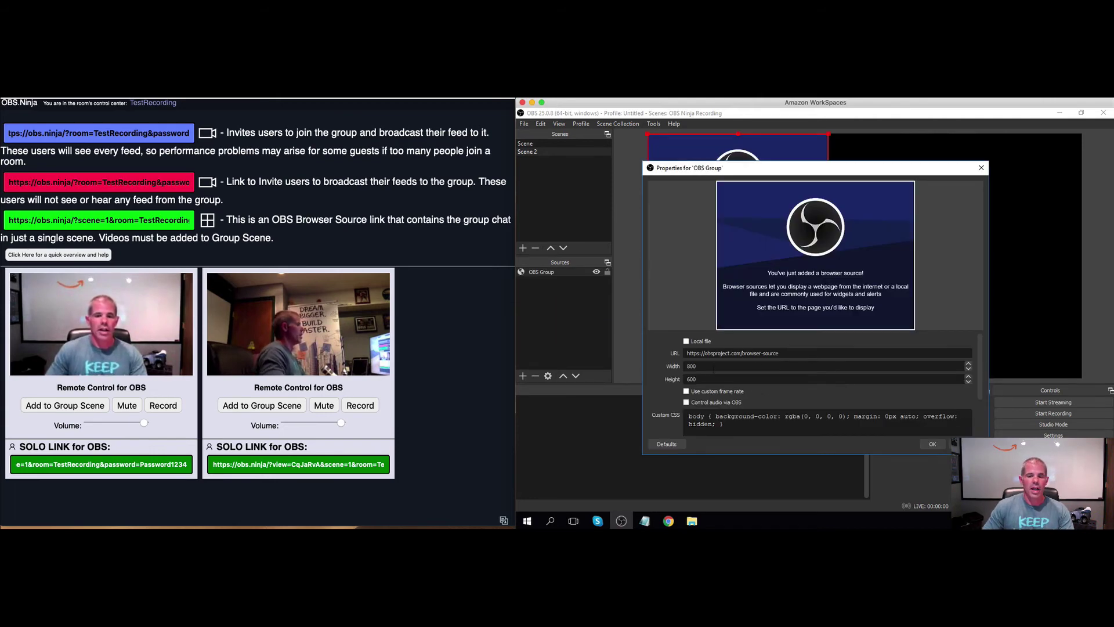
Paste the OBS.Ninja group-scene link as the OBS Group URL at 1920×1080, with audio controlled by OBS
click(145, 220)
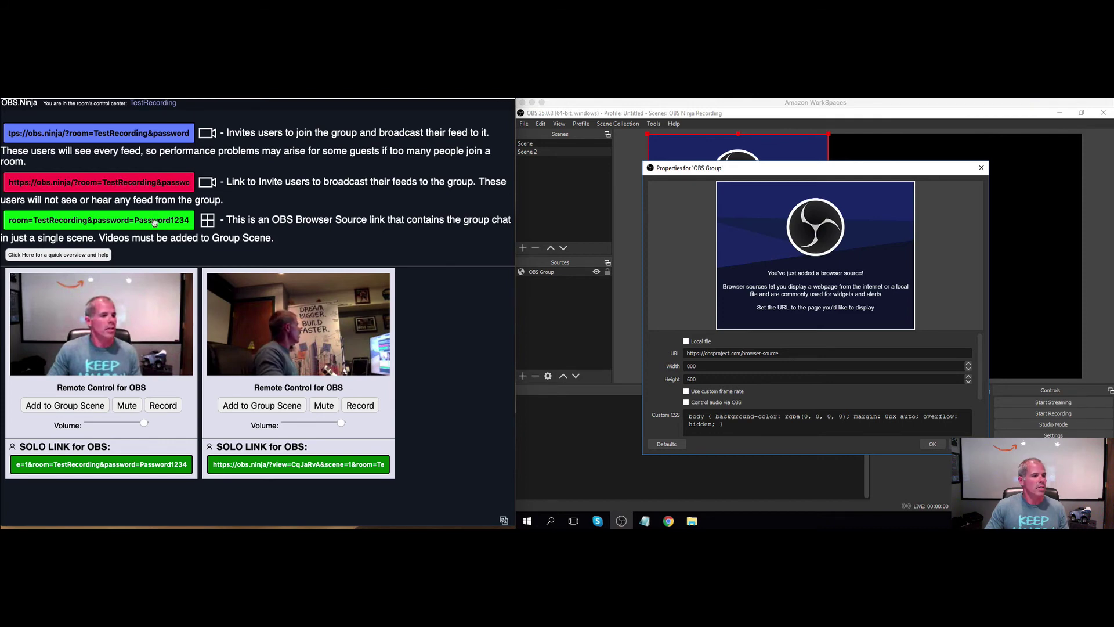
click(155, 222)
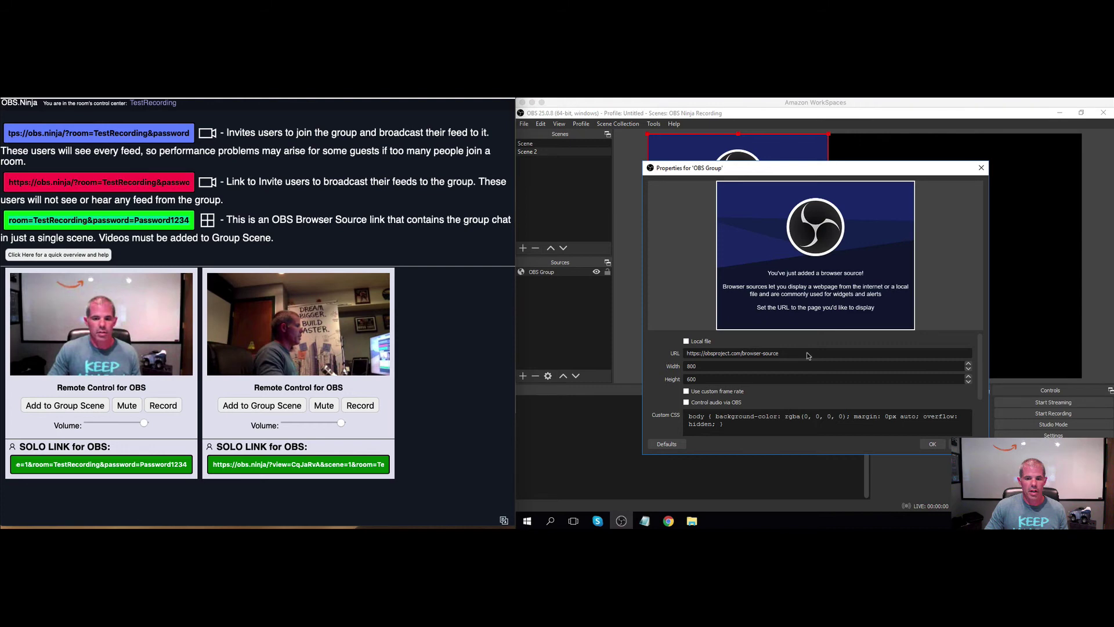
drag(807, 356, 638, 352)
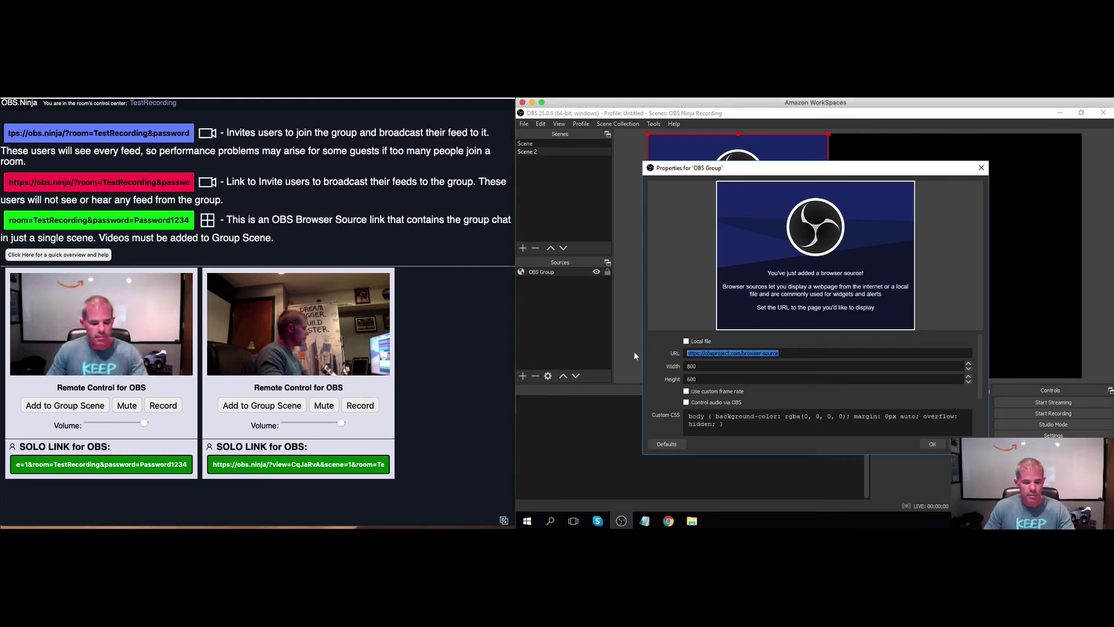
key(ctrl+v)
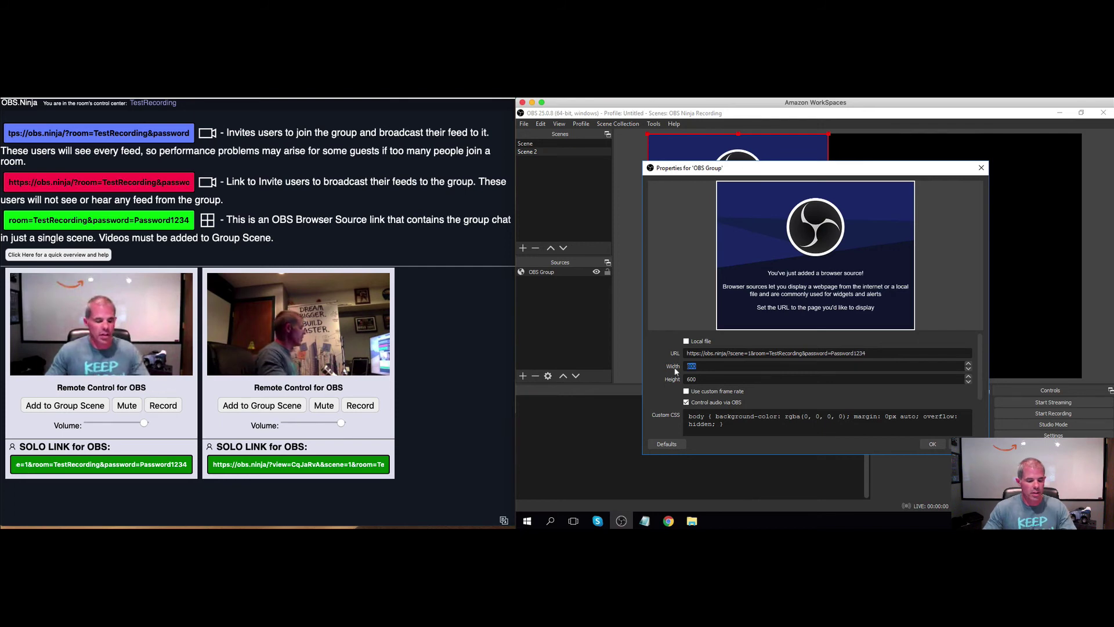
text(1880)
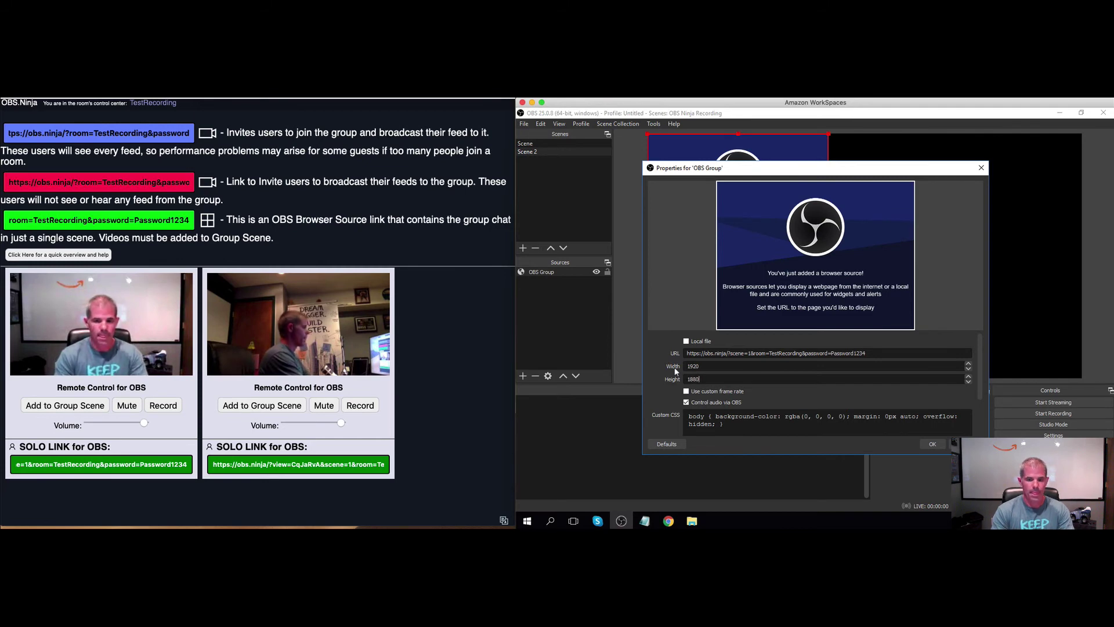
key(BackSpace)
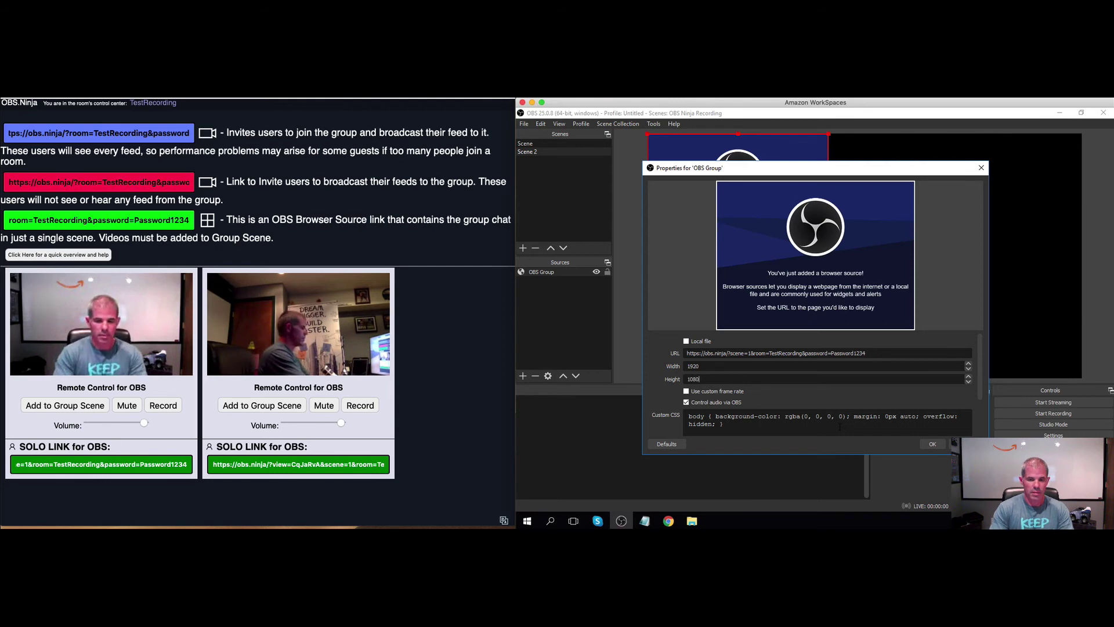
click(931, 444)
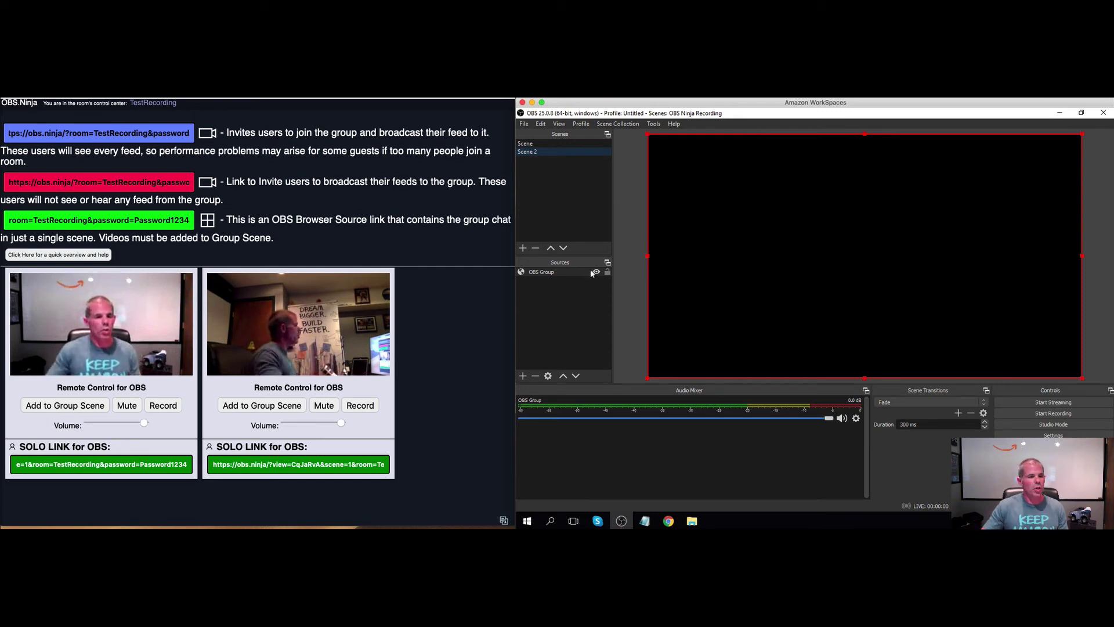
Add both guests to the OBS.Ninja group scene and lower the OBS Group audio level
click(97, 407)
click(97, 406)
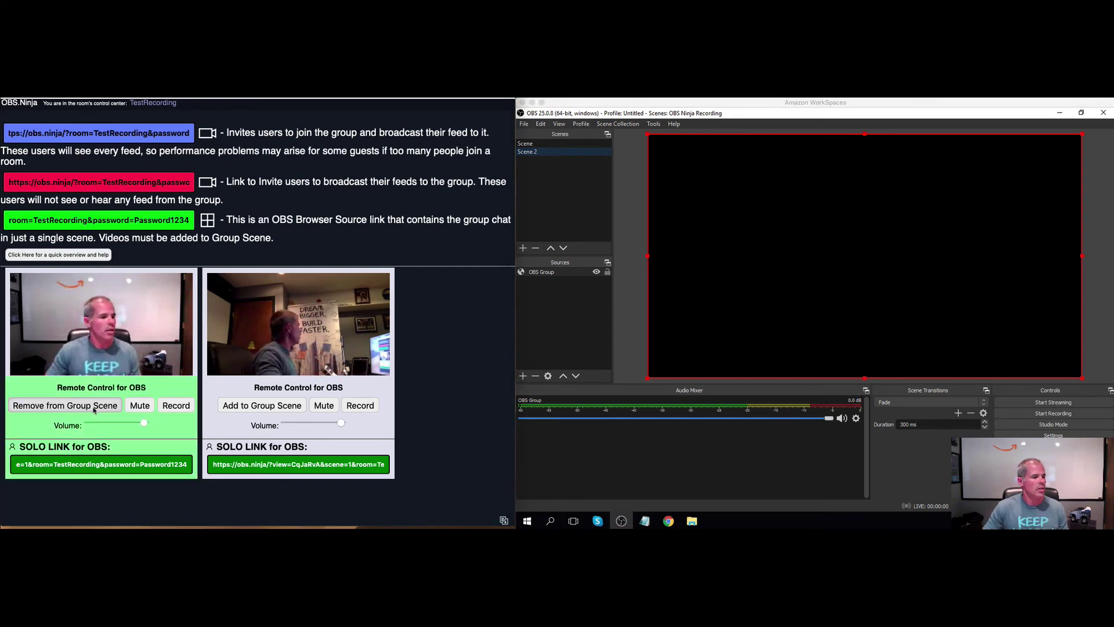
click(252, 410)
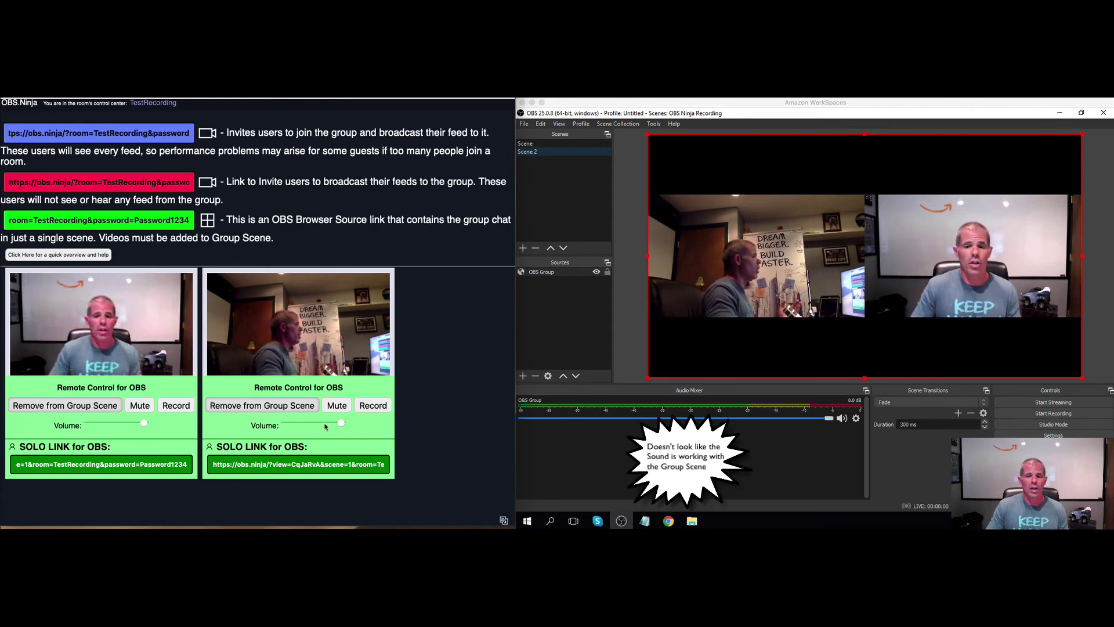
drag(827, 420, 685, 418)
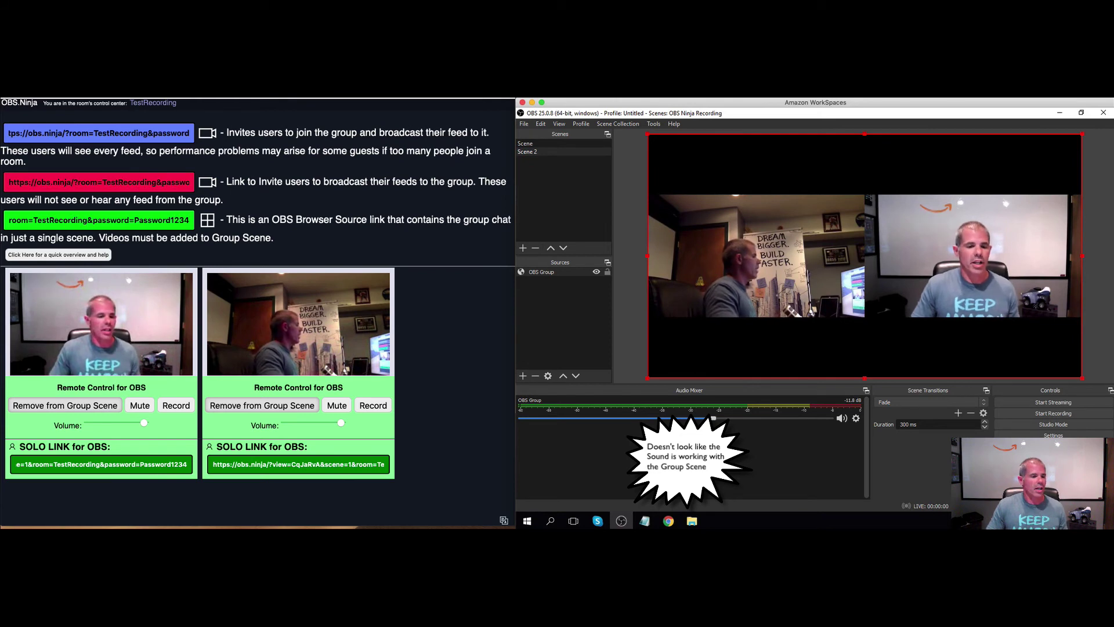
Check the OBS Group source settings without changes, then return to the original scene
double_click(563, 273)
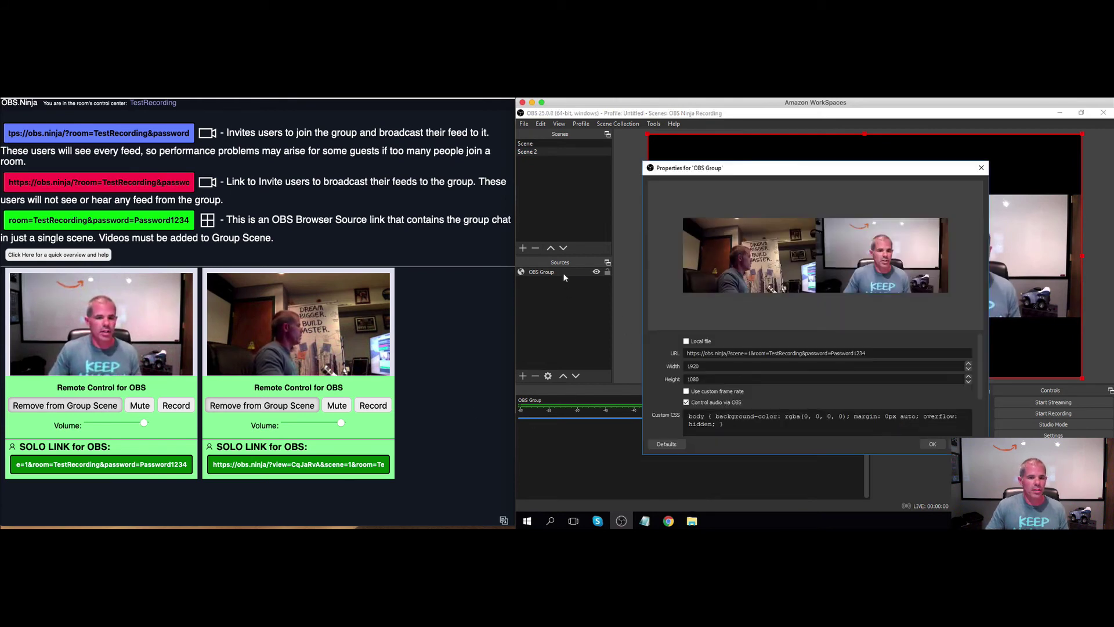
click(933, 444)
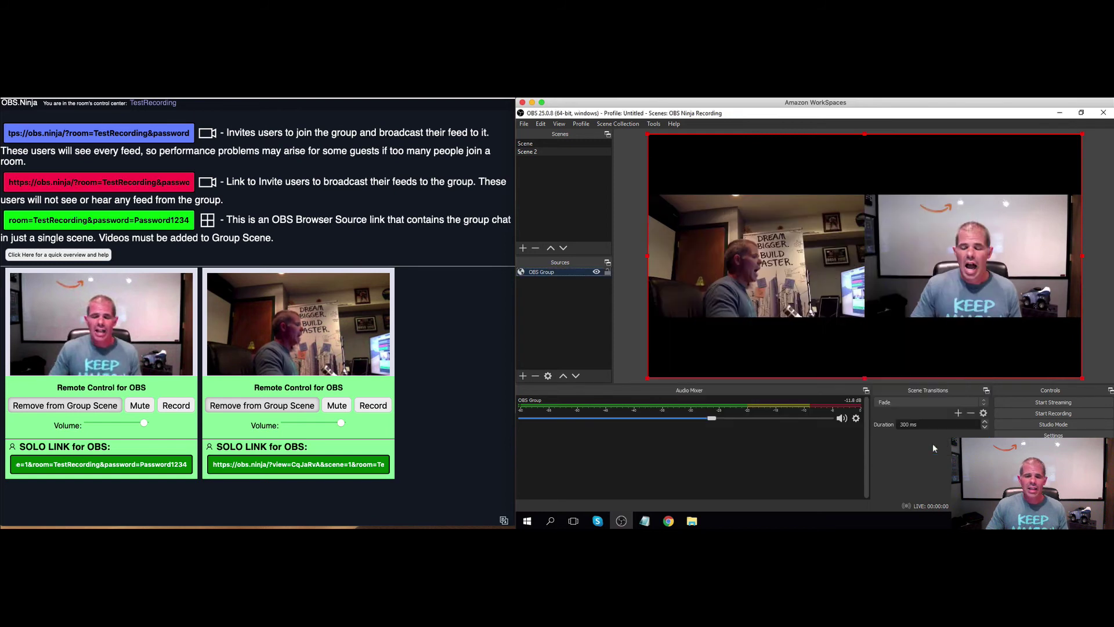
click(543, 144)
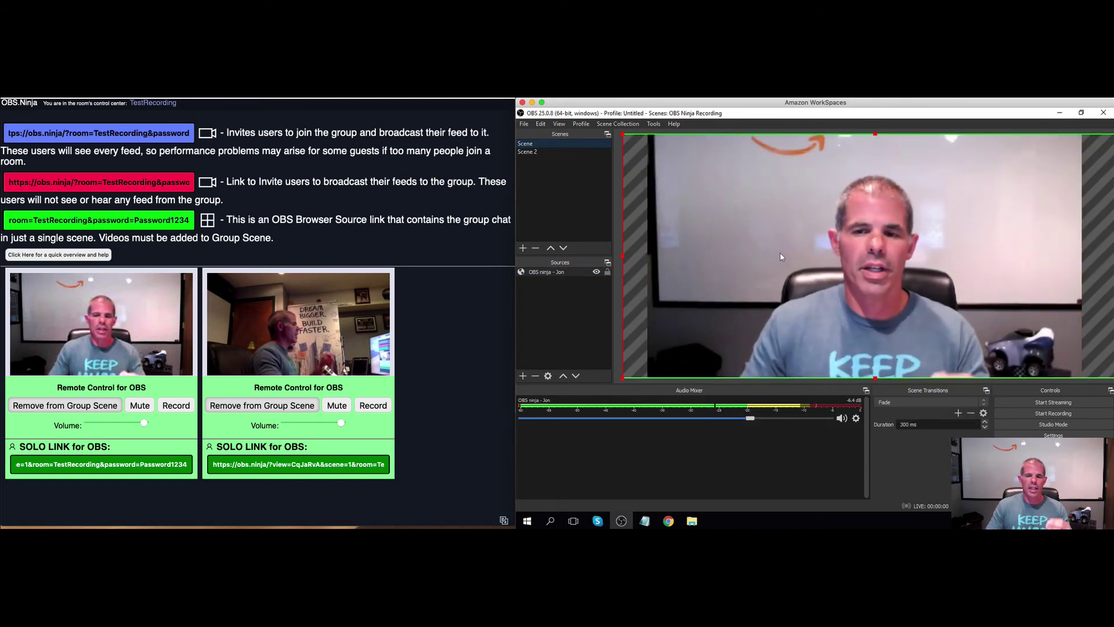
Shrink the single guest's feed and move it to the bottom-left of the canvas
double_click(563, 272)
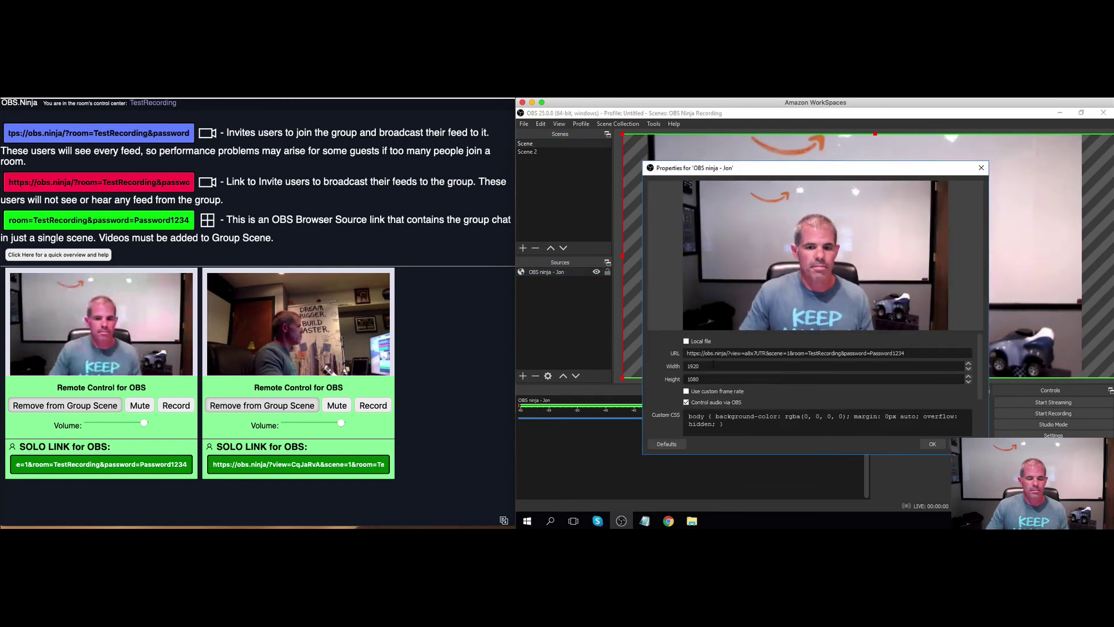
key(Return)
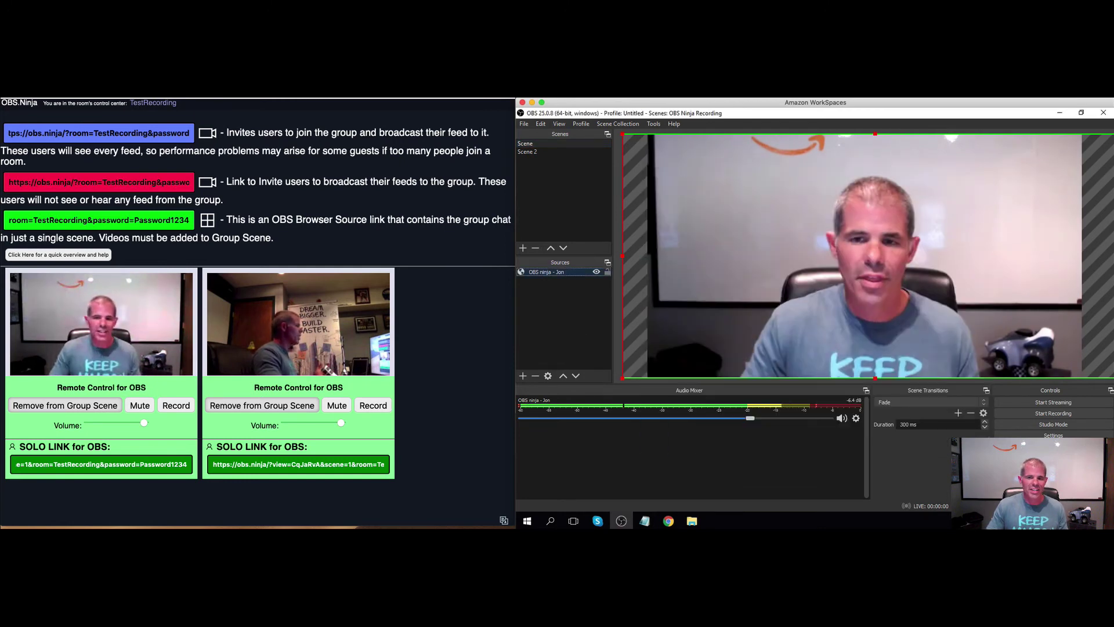
drag(626, 377, 812, 287)
drag(1050, 220, 788, 302)
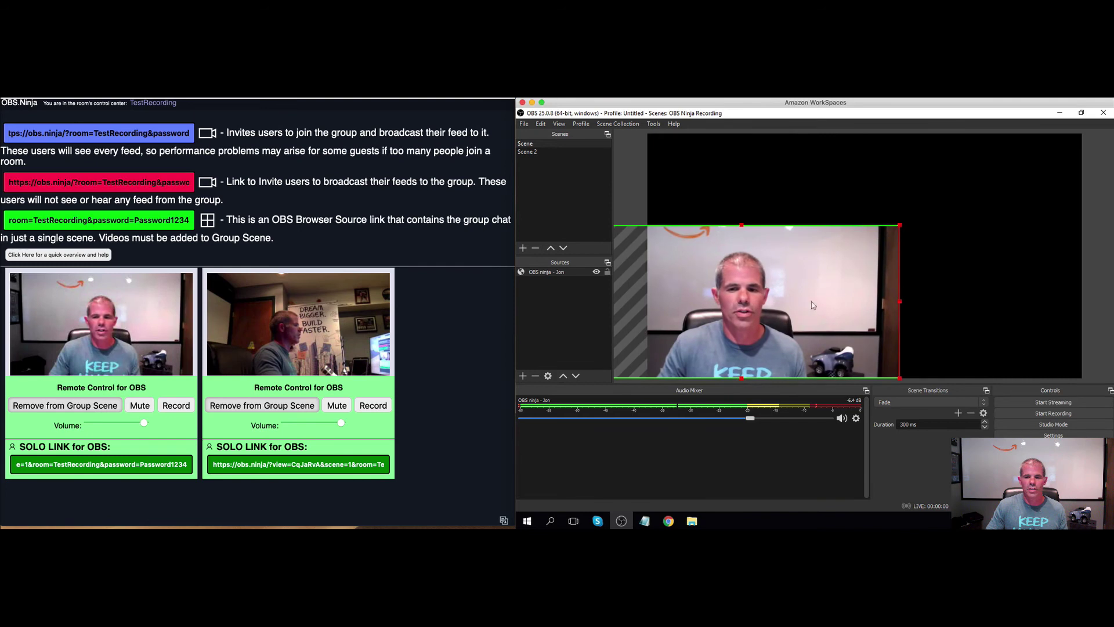
Create a new browser source named 'OBS other'
click(523, 377)
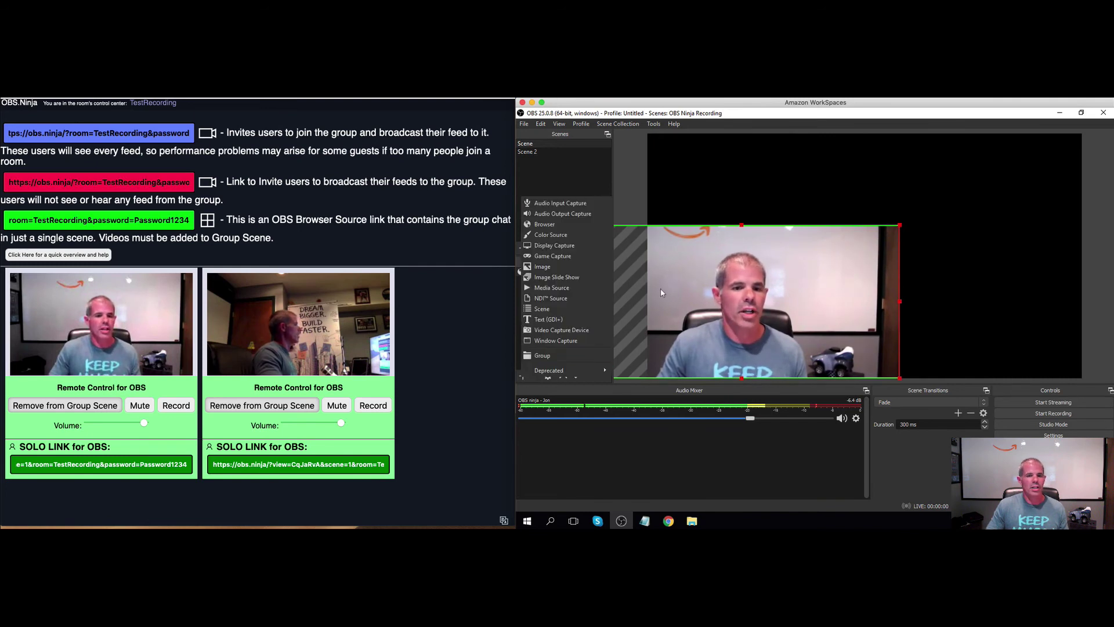
click(557, 225)
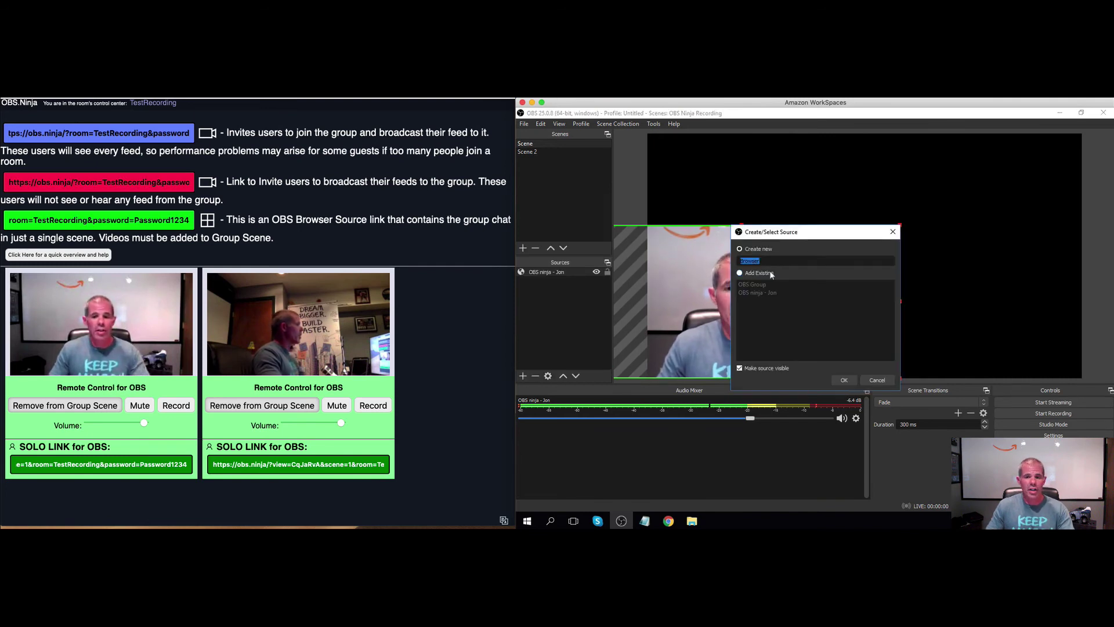
text(OBS other)
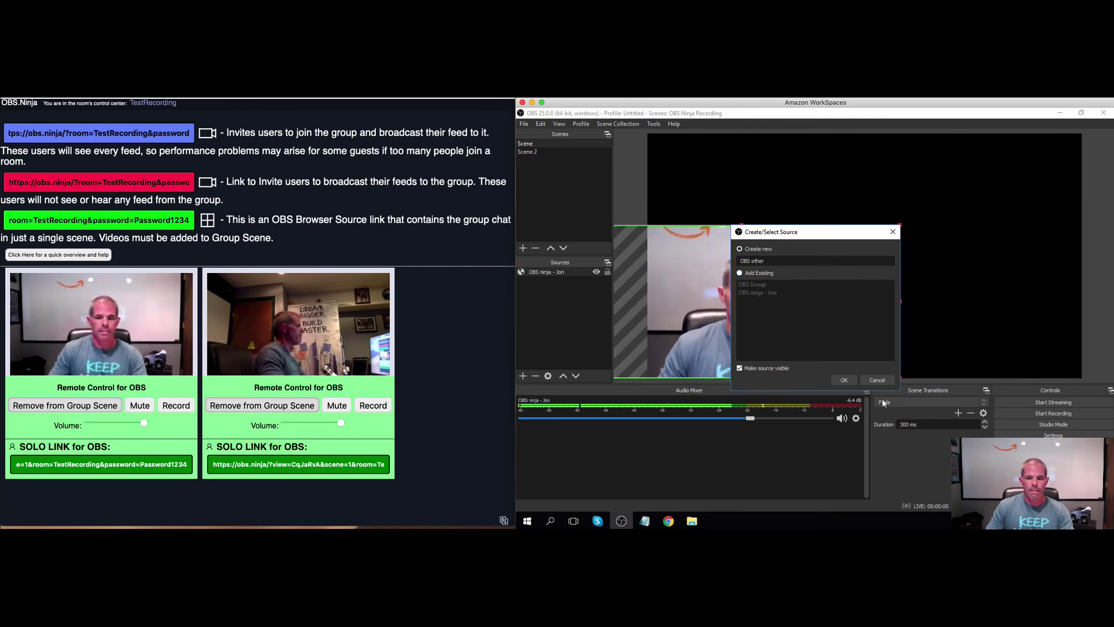
click(844, 380)
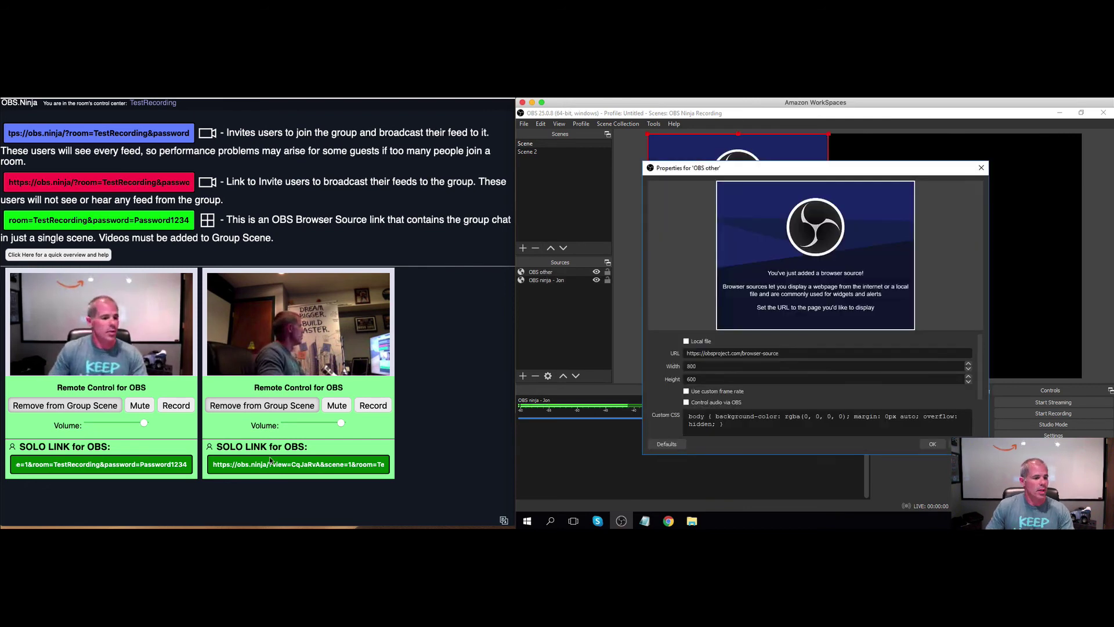
Set the OBS other URL to the second guest's copied OBS.Ninja solo link
click(289, 467)
click(289, 464)
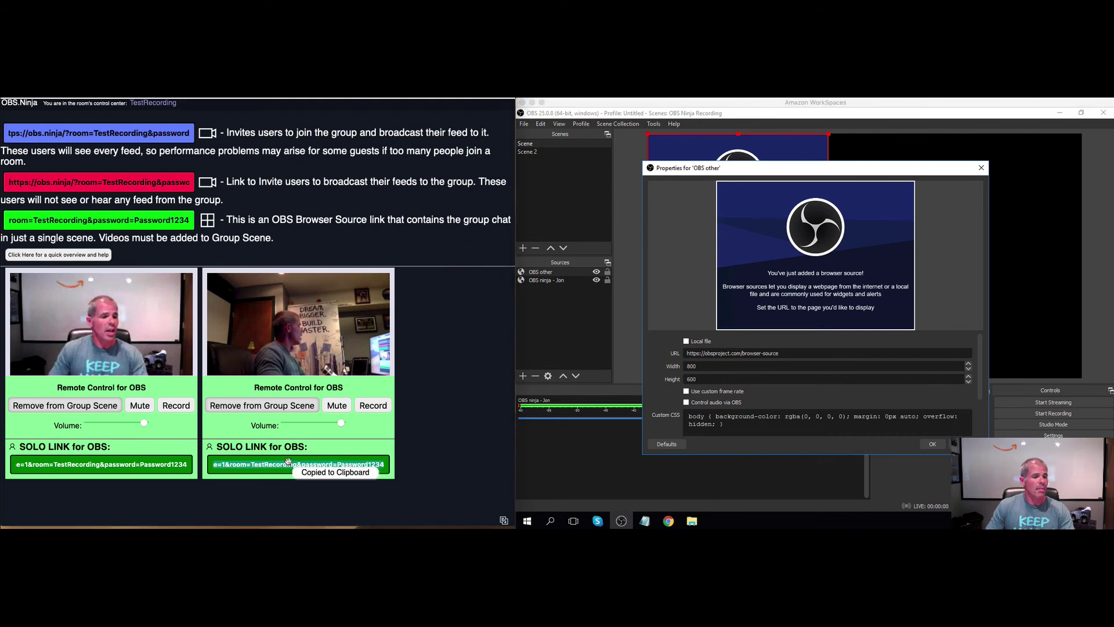
click(757, 366)
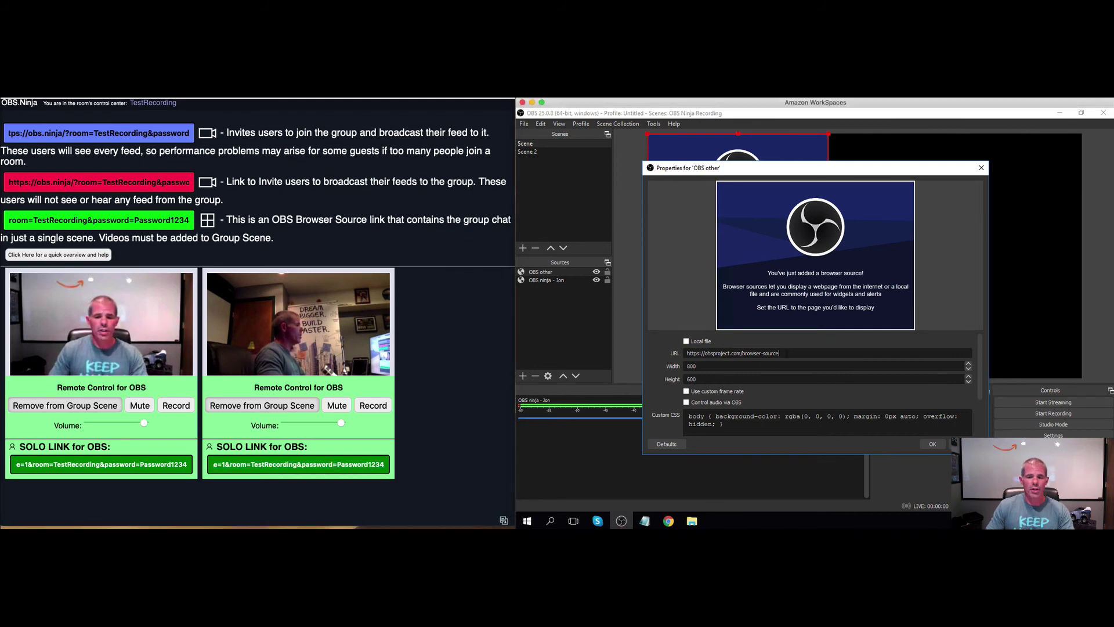
key(ctrl+v)
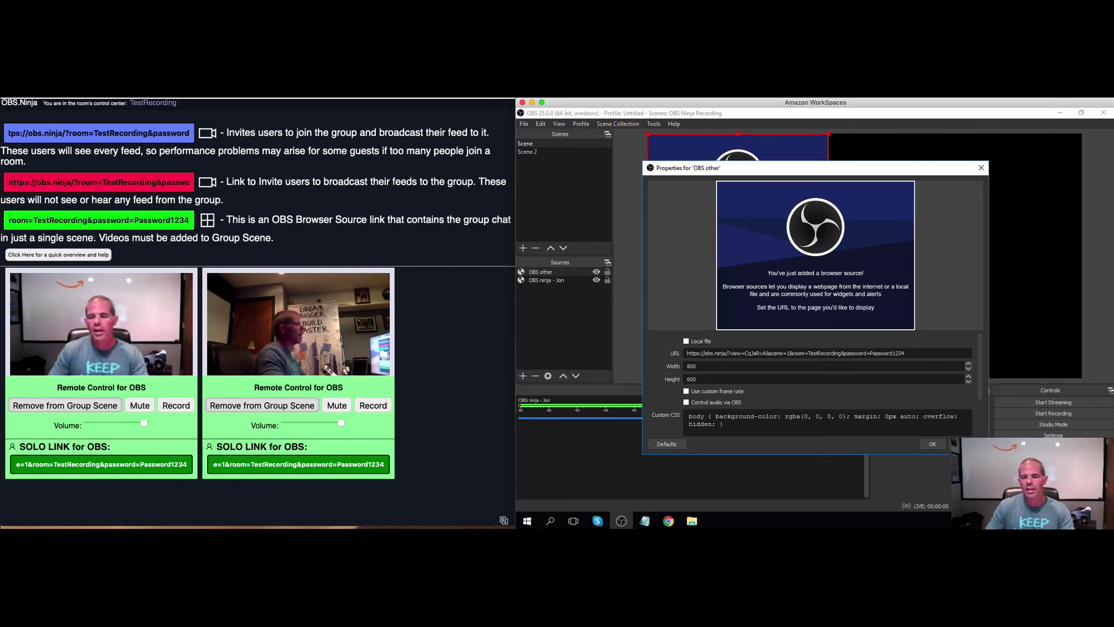
Confirm the OBS other settings and place its feed at the canvas's lower right
click(933, 444)
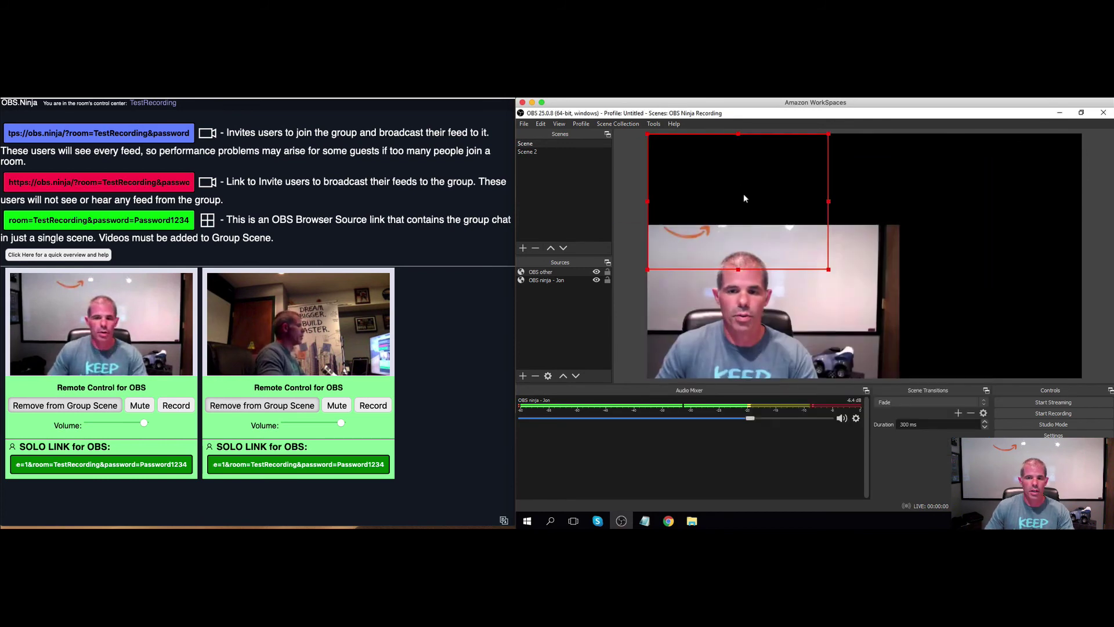
drag(746, 191, 1001, 281)
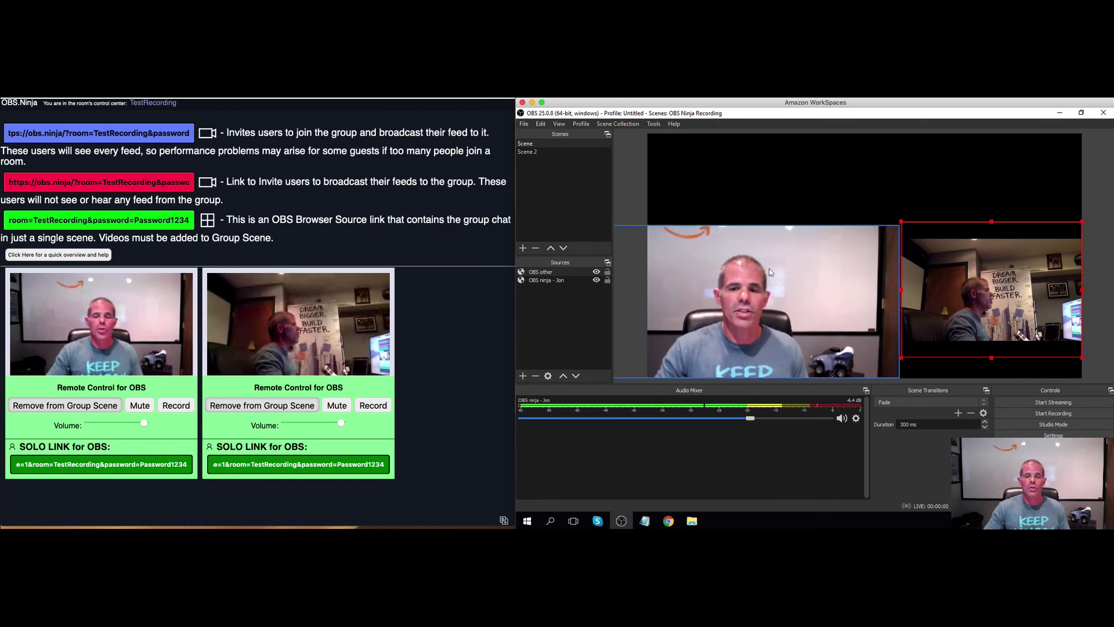
Attach a Chroma Key effect filter to the OBS other source and close the Filters window
right_click(968, 279)
click(1016, 394)
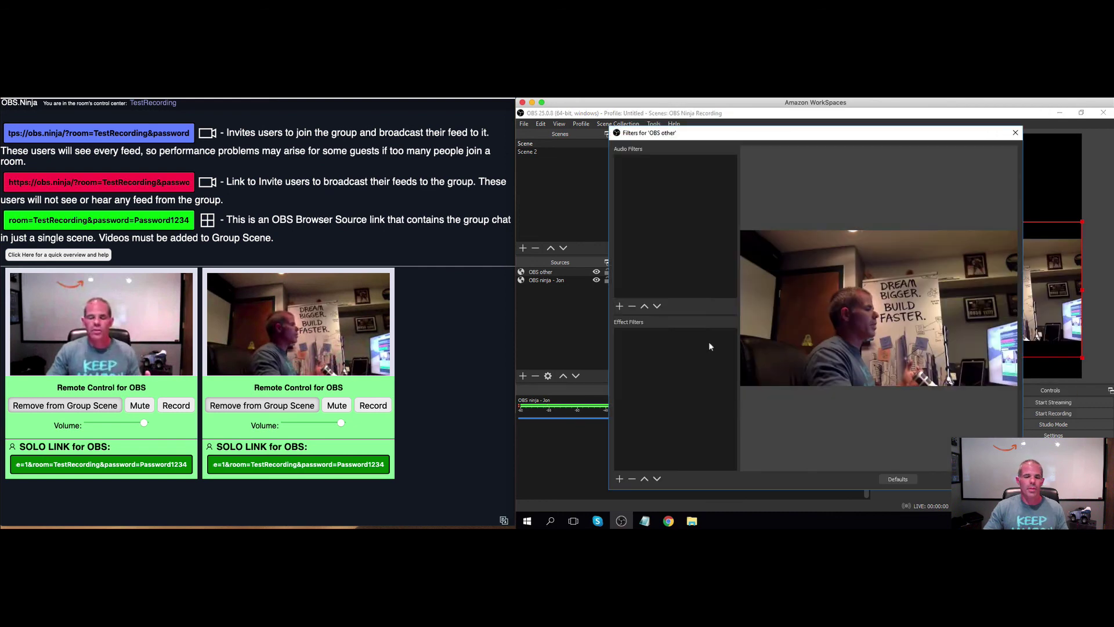
click(618, 478)
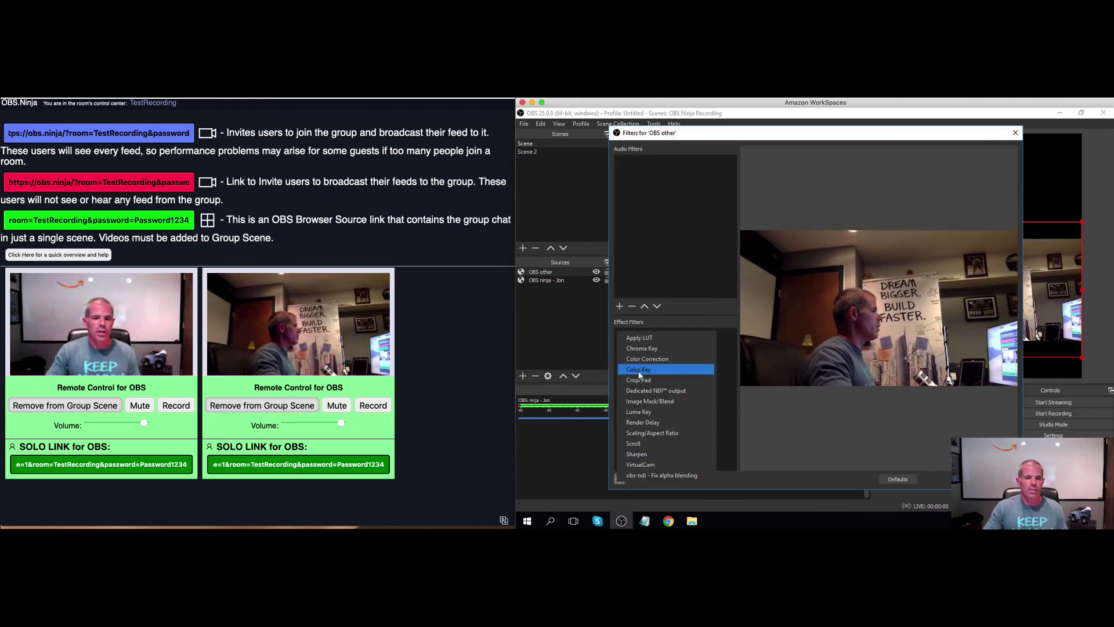
click(641, 348)
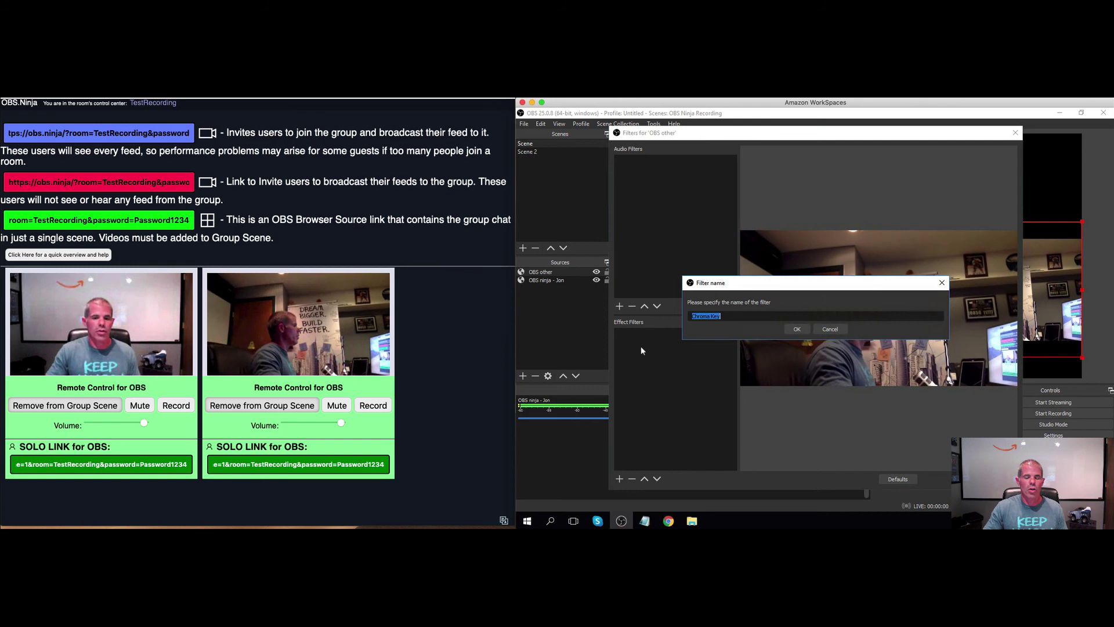
click(796, 328)
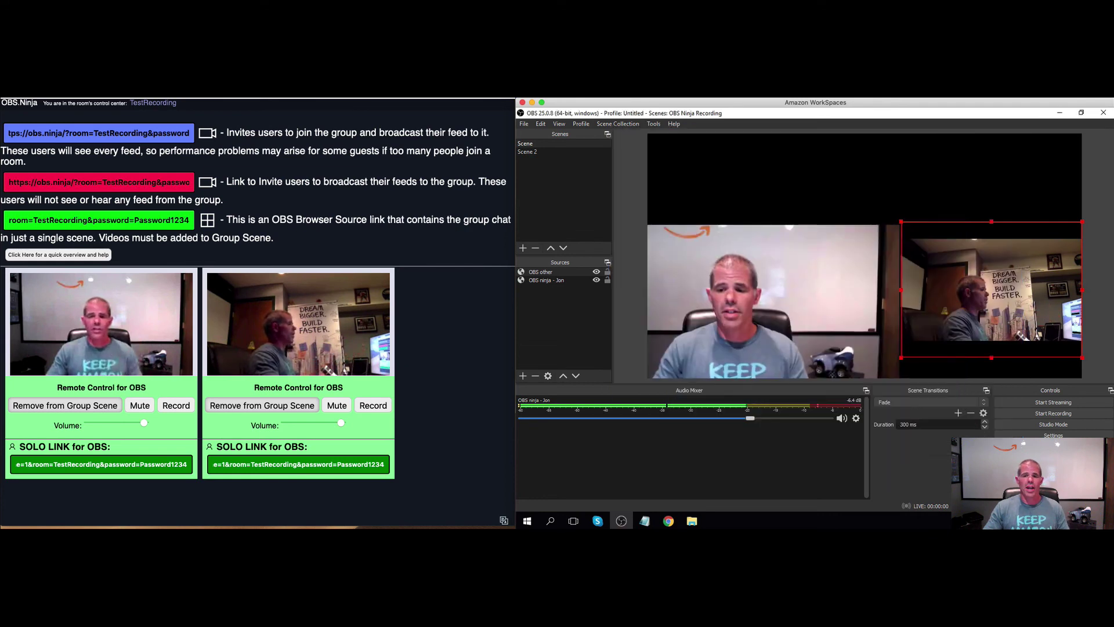
click(993, 479)
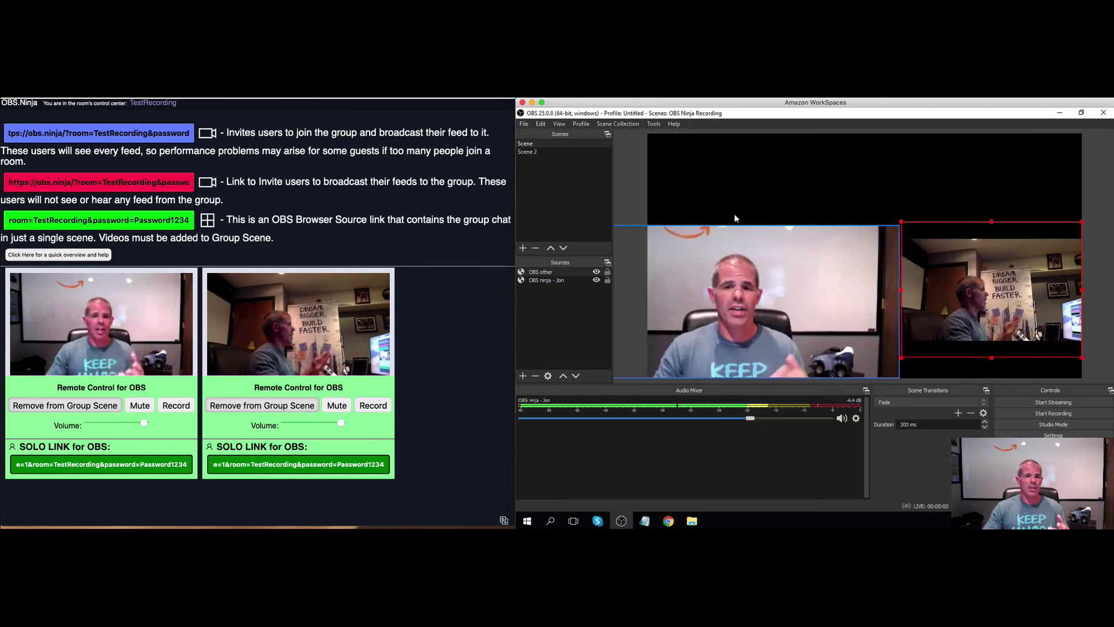
Add an Image source showing 'AWS reinvent building orange copy.jpg'
click(524, 376)
click(579, 293)
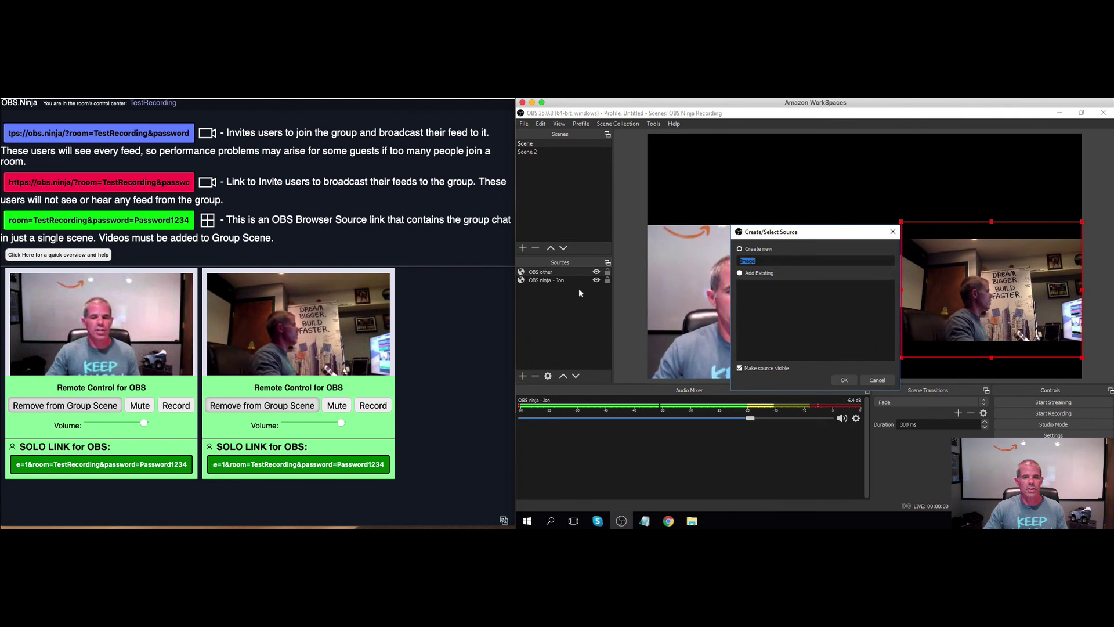
click(843, 381)
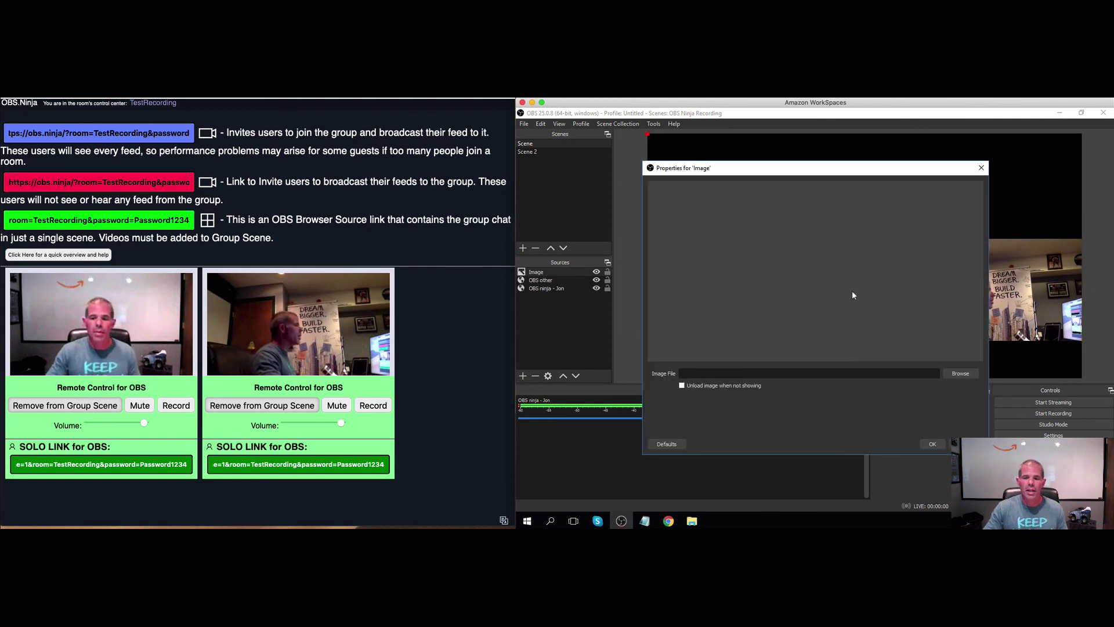
click(967, 377)
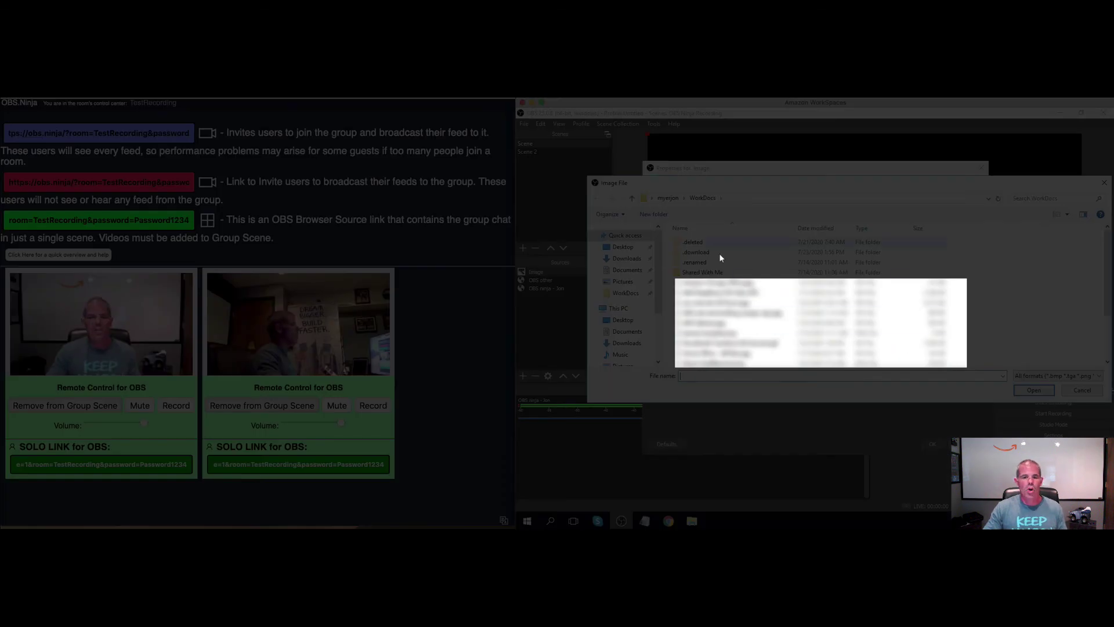
click(719, 316)
double_click(719, 315)
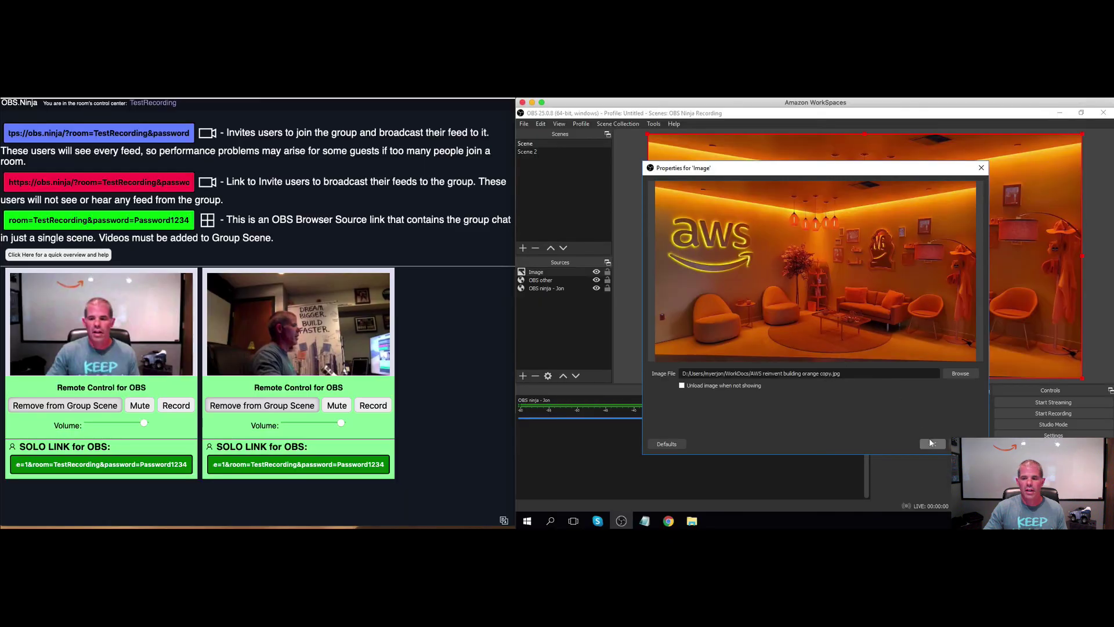
click(930, 441)
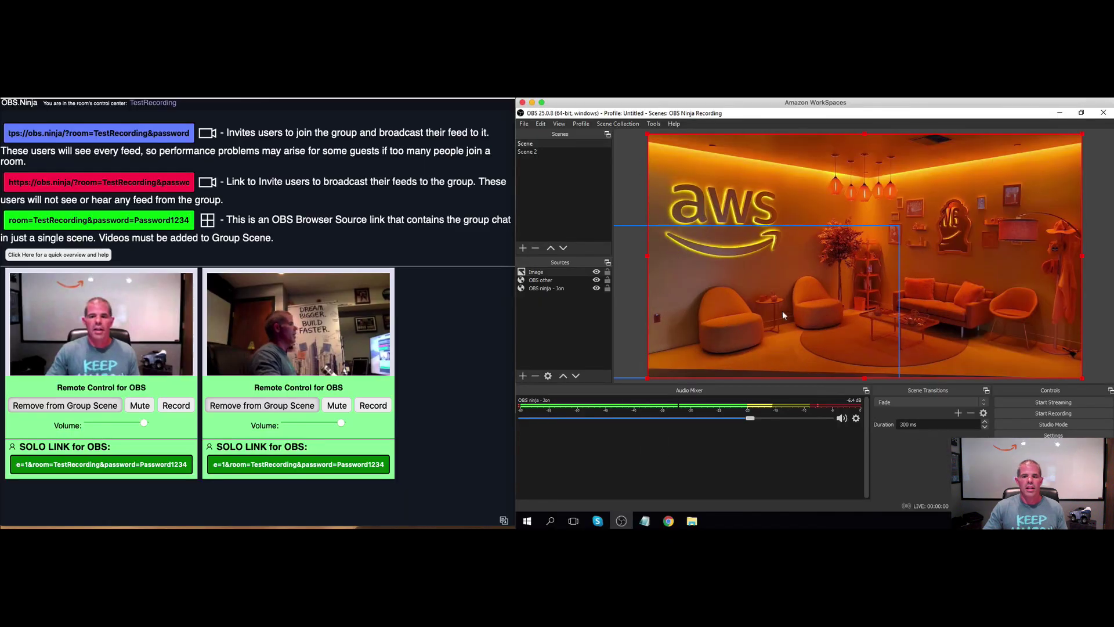
Send the image behind both guest feeds and switch OBS.Ninja to the two-feed room view
click(575, 376)
click(575, 376)
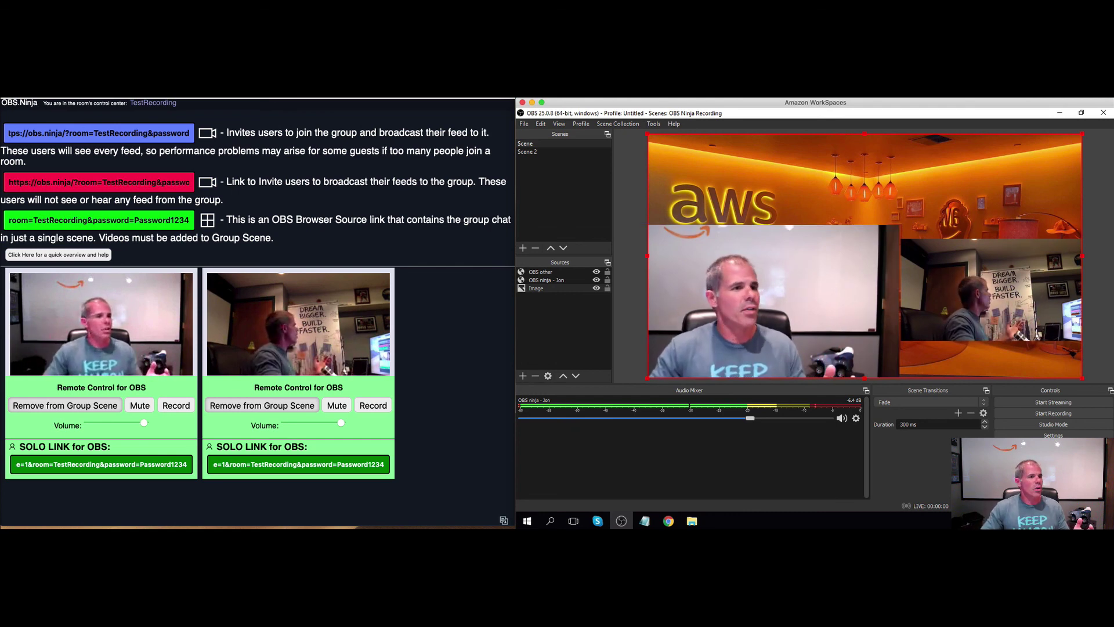
click(323, 266)
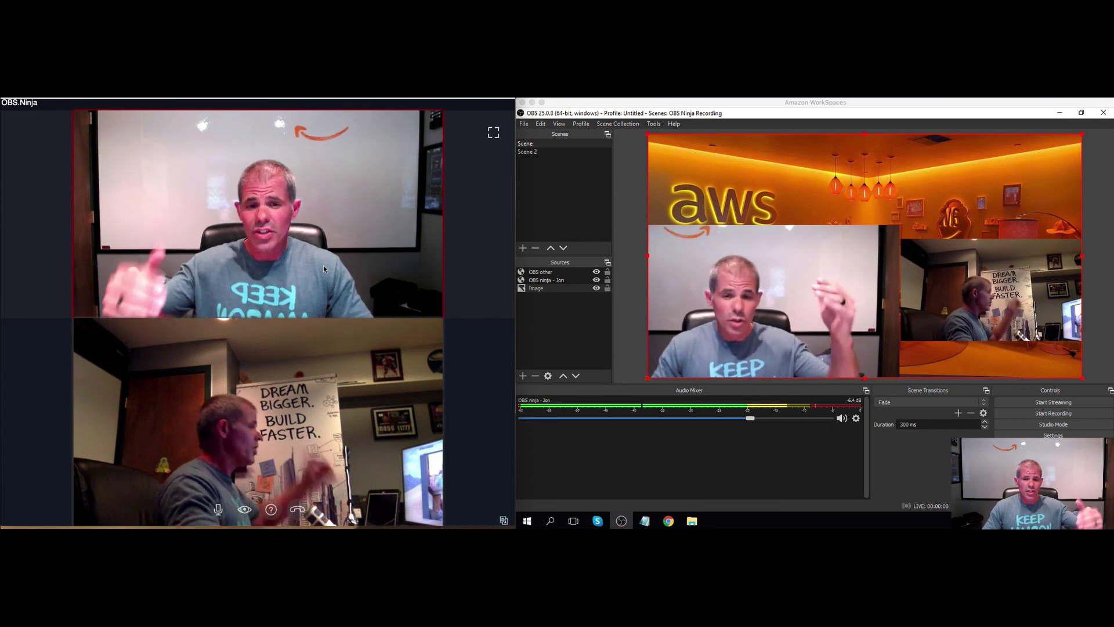